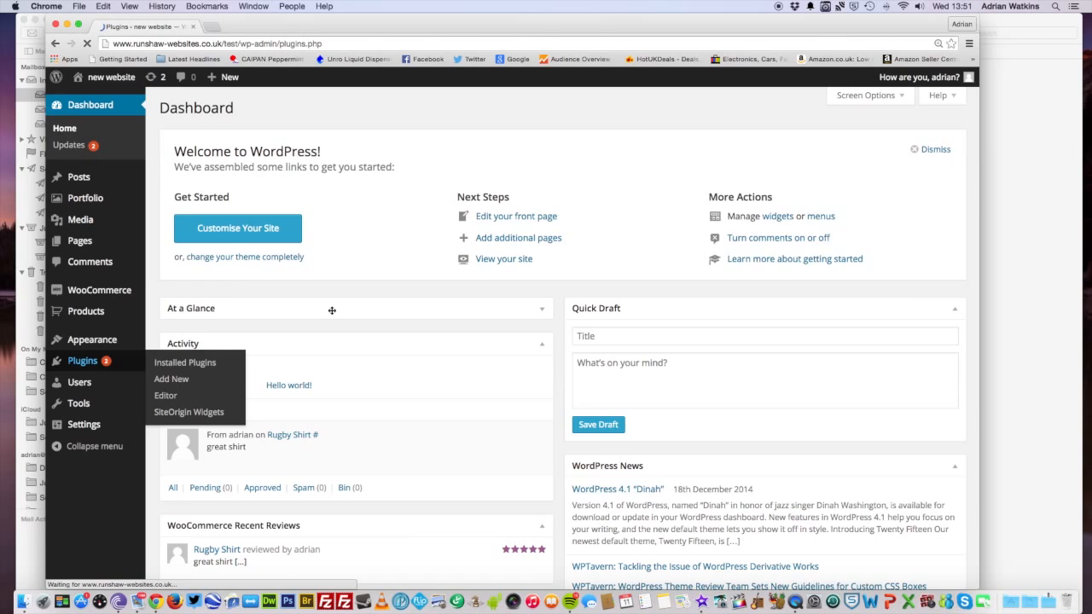
- Start adding a new plugin and search the plugin directory for "yoast"
{"action": "left_click", "coordinate": [235, 108]}
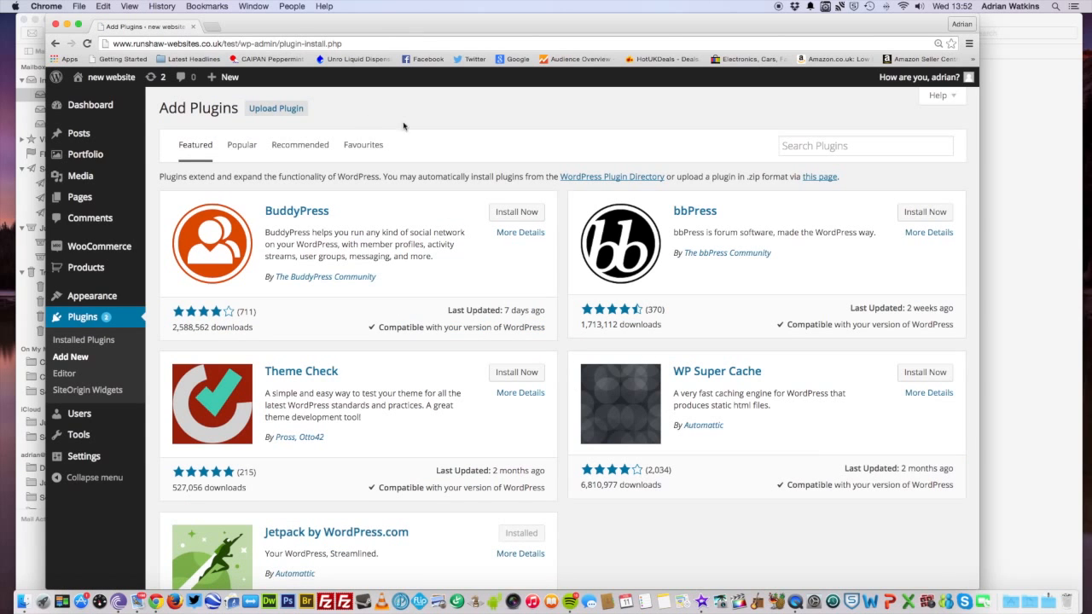
{"action": "scroll", "coordinate": [487, 175], "scroll_direction": "down", "scroll_amount": 1}
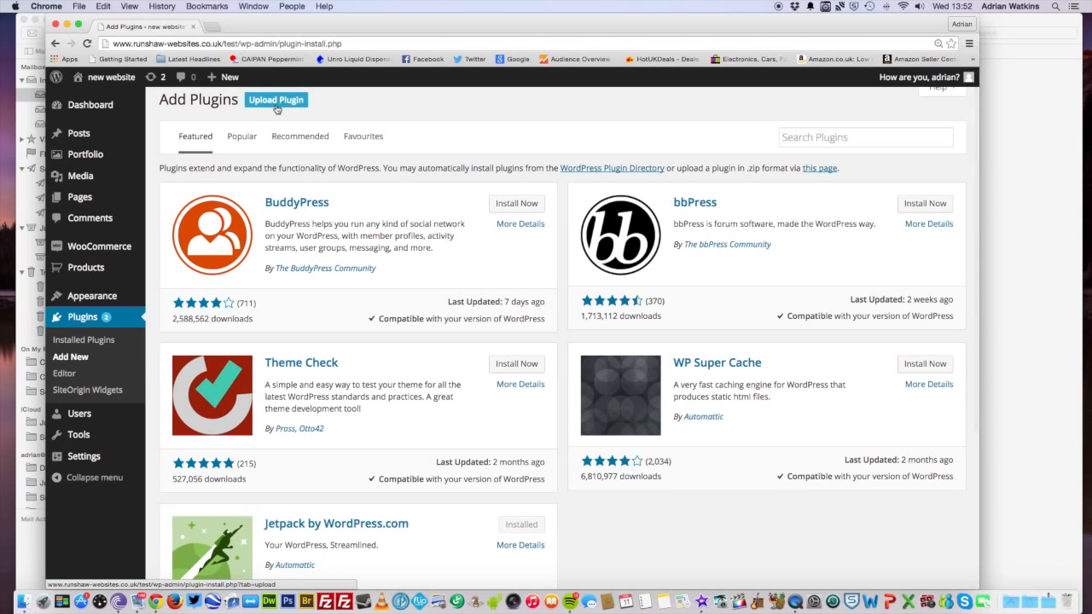
{"action": "left_click", "coordinate": [850, 139]}
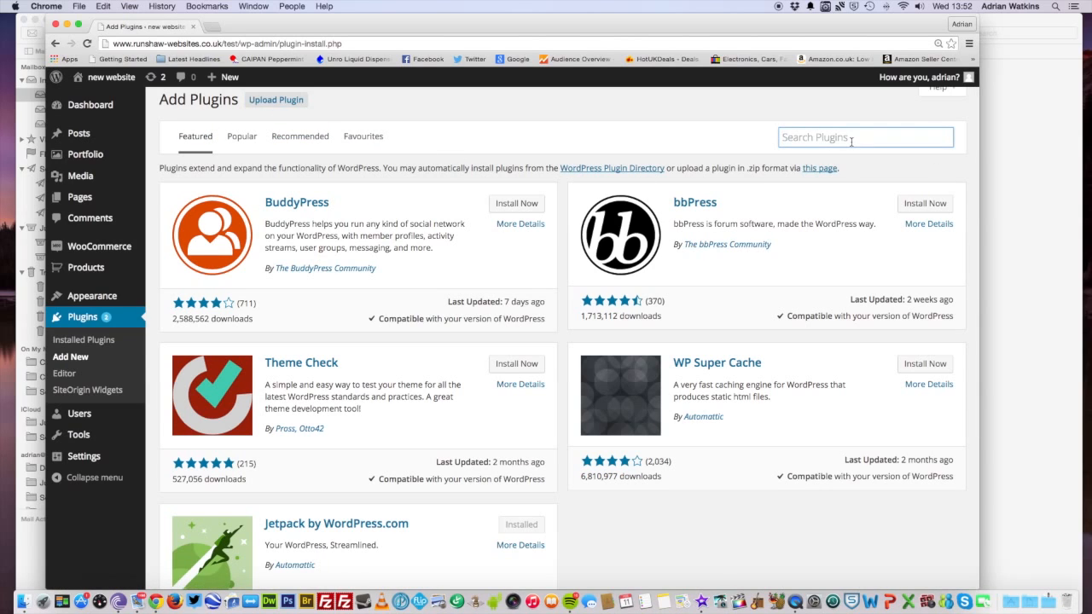
{"action": "type", "text": "yoast"}
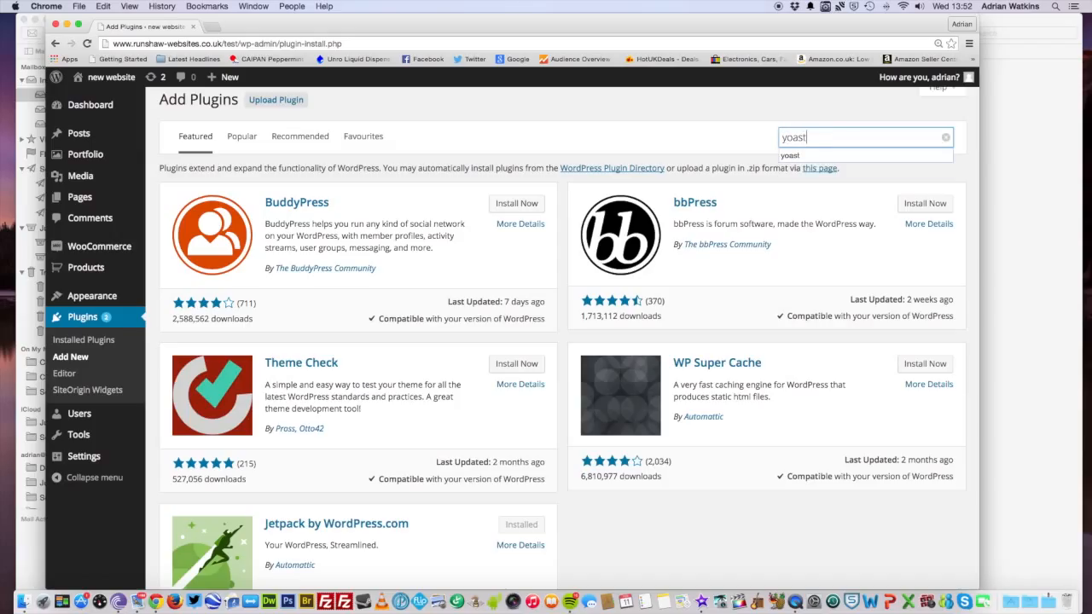
{"action": "key", "text": "Return"}
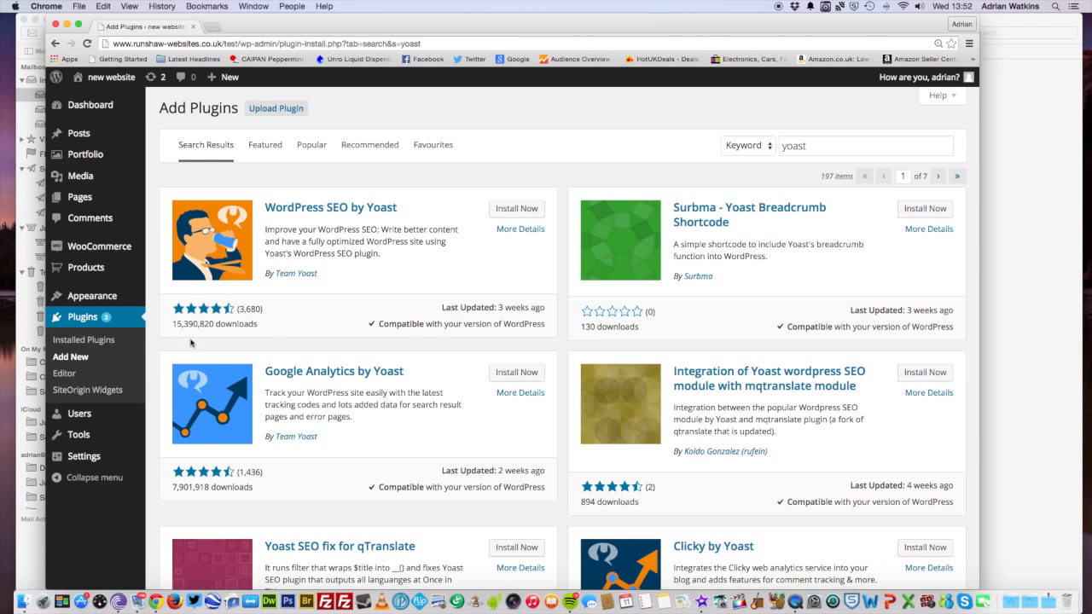
- Install the WordPress SEO by Yoast plugin and activate it
{"action": "left_click", "coordinate": [505, 210]}
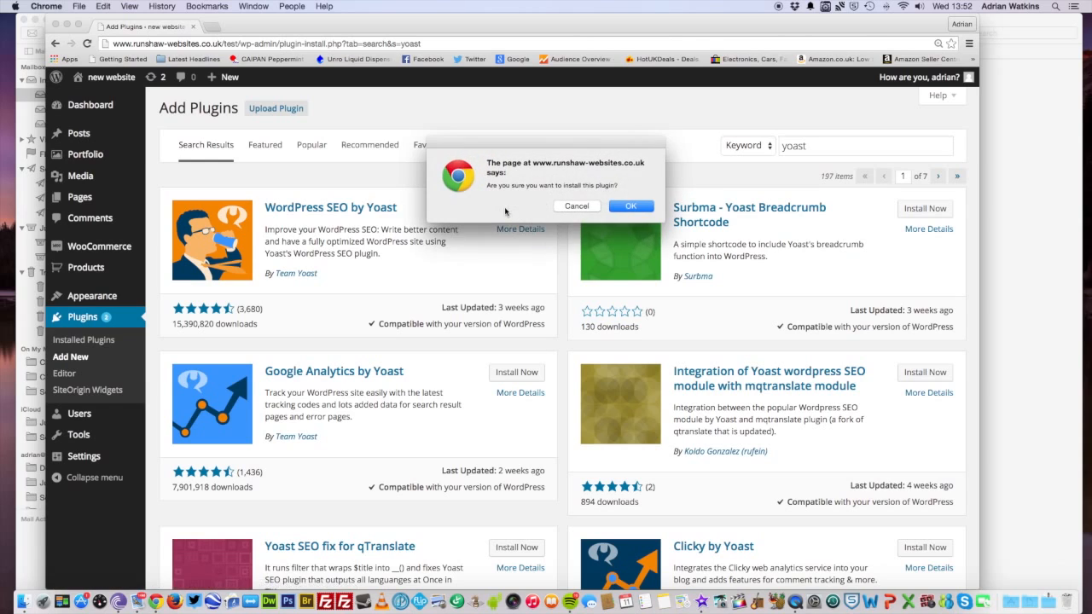
{"action": "left_click", "coordinate": [629, 208]}
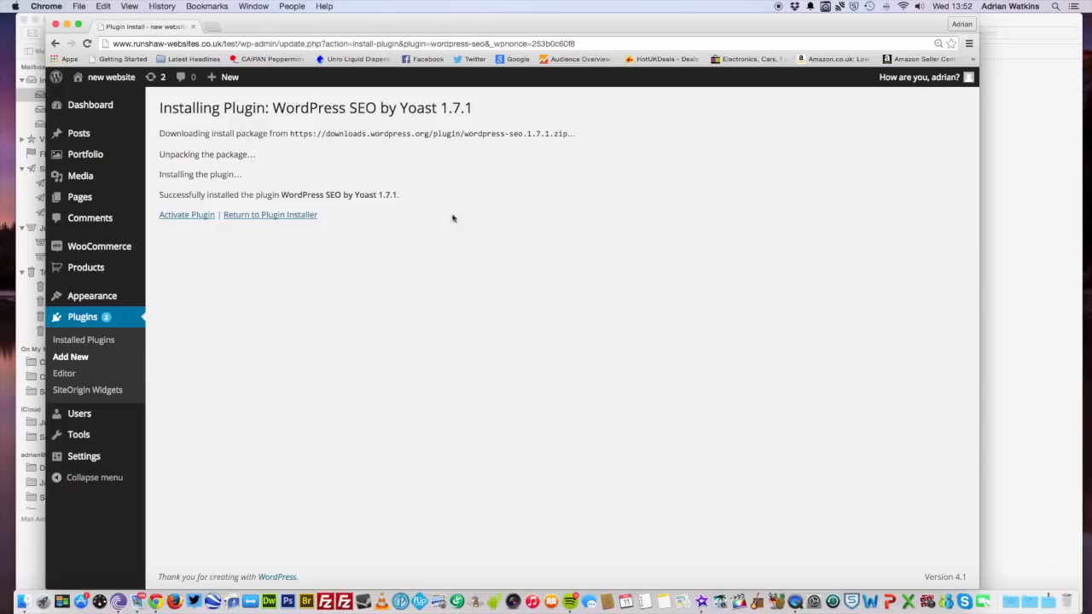
{"action": "left_click", "coordinate": [172, 217]}
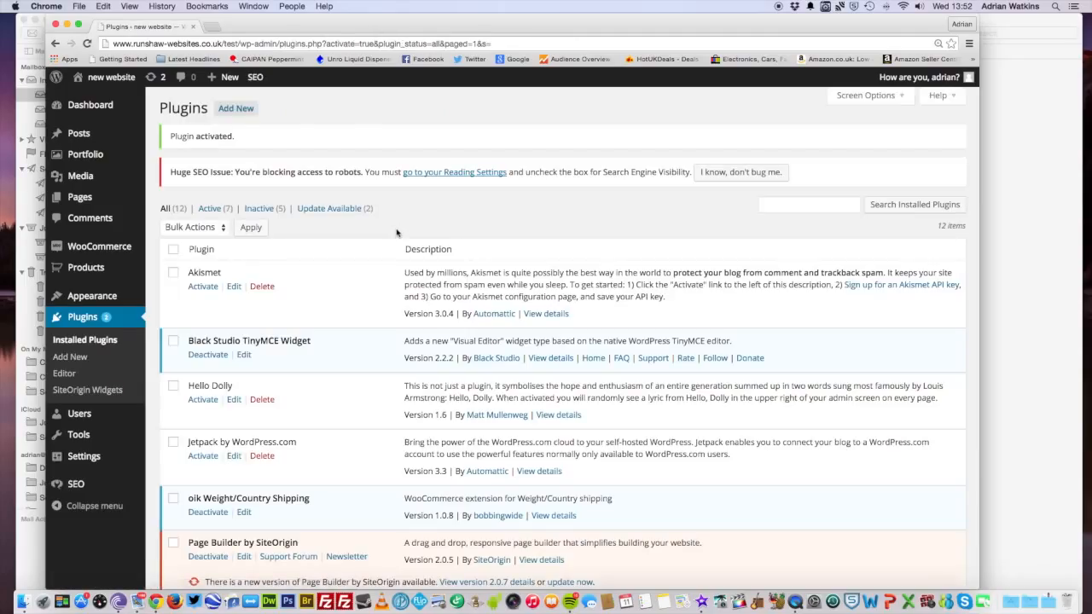
- Review the installed plugins list and open the SEO plugin's dashboard
{"action": "scroll", "coordinate": [396, 232], "scroll_direction": "down", "scroll_amount": 1}
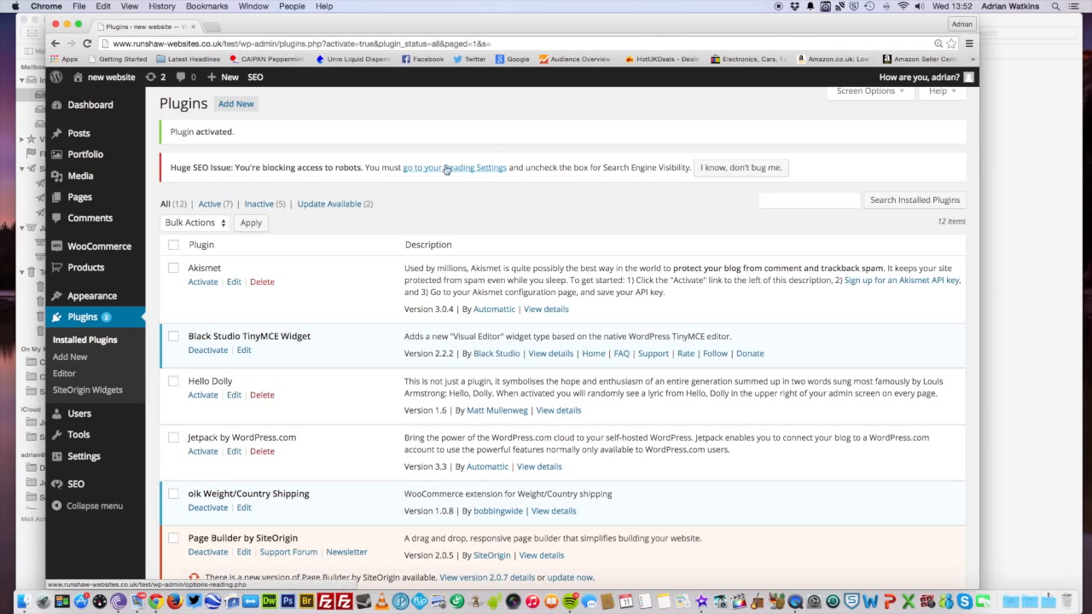
{"action": "scroll", "coordinate": [389, 219], "scroll_direction": "down", "scroll_amount": 2}
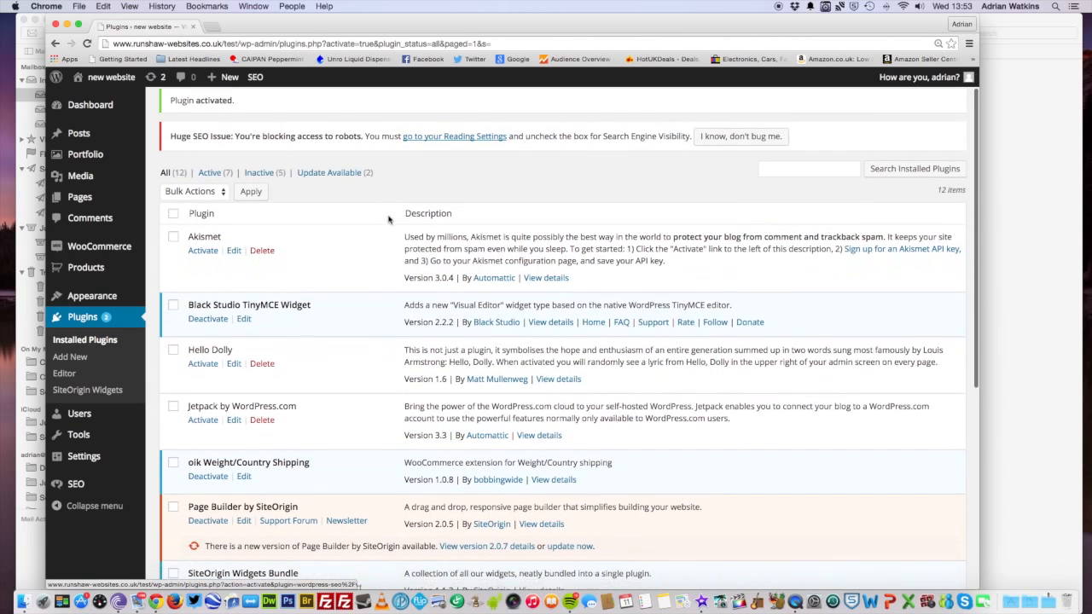
{"action": "scroll", "coordinate": [389, 219], "scroll_direction": "down", "scroll_amount": 6}
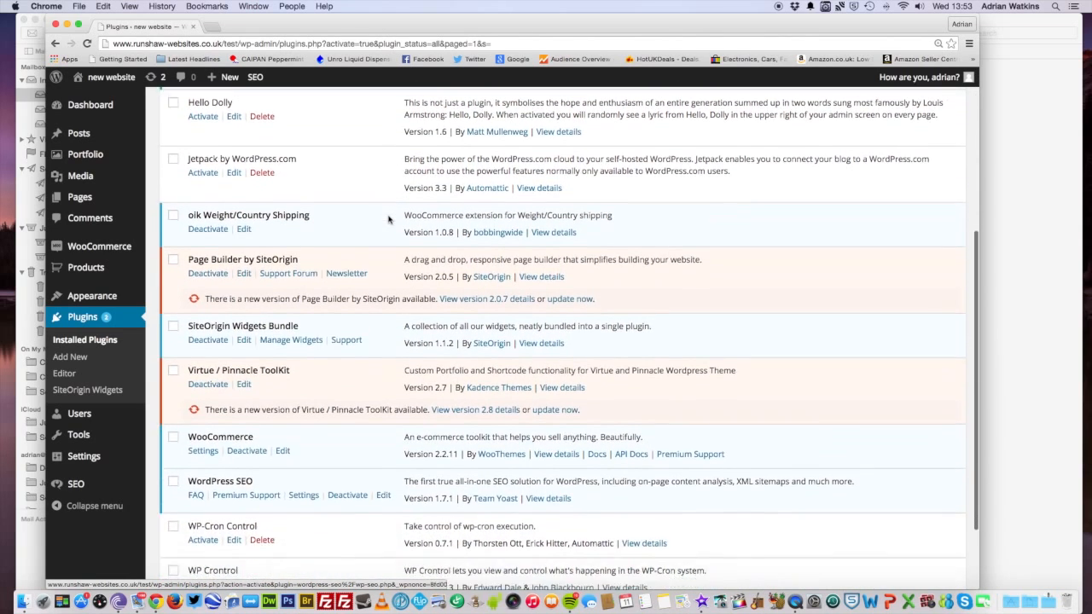
{"action": "scroll", "coordinate": [388, 220], "scroll_direction": "down", "scroll_amount": 3}
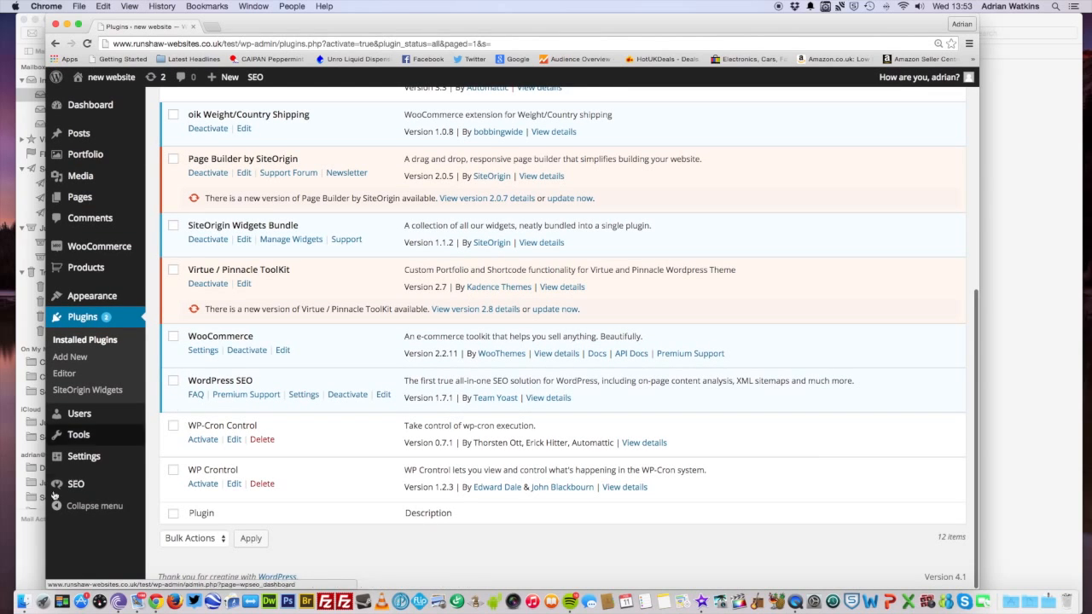
{"action": "mouse_move", "coordinate": [72, 483]}
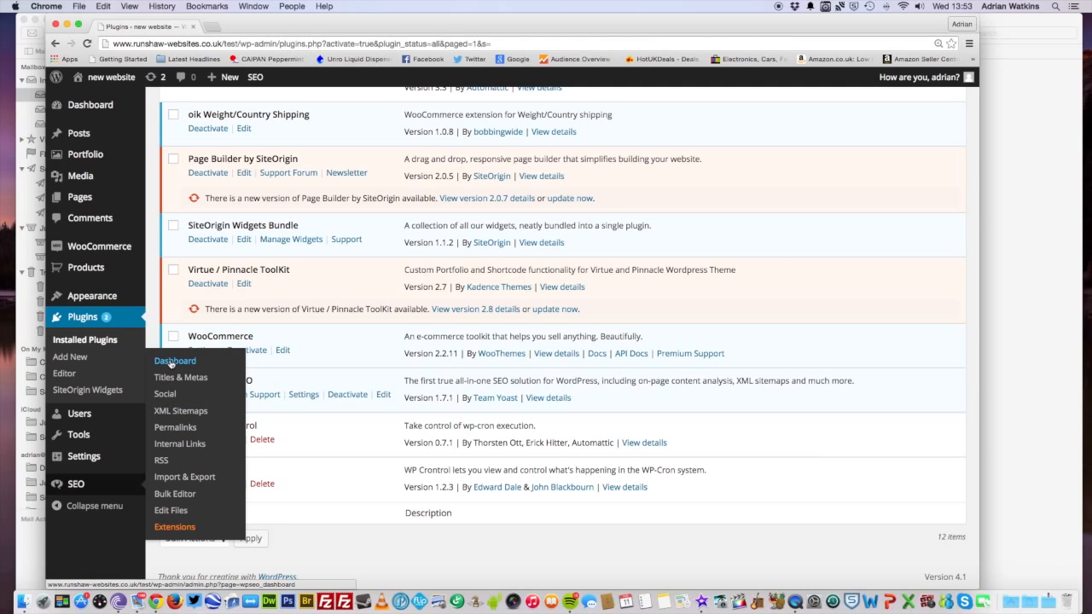
{"action": "left_click", "coordinate": [172, 364]}
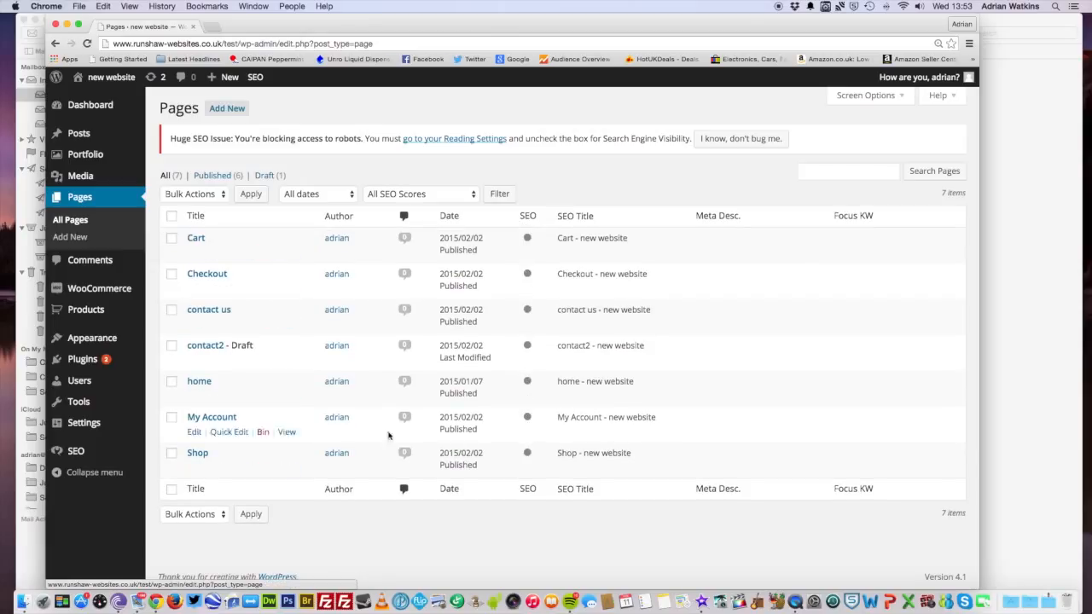
- Open the "home" page for editing and go to its WordPress SEO by Yoast settings
{"action": "left_click", "coordinate": [195, 398]}
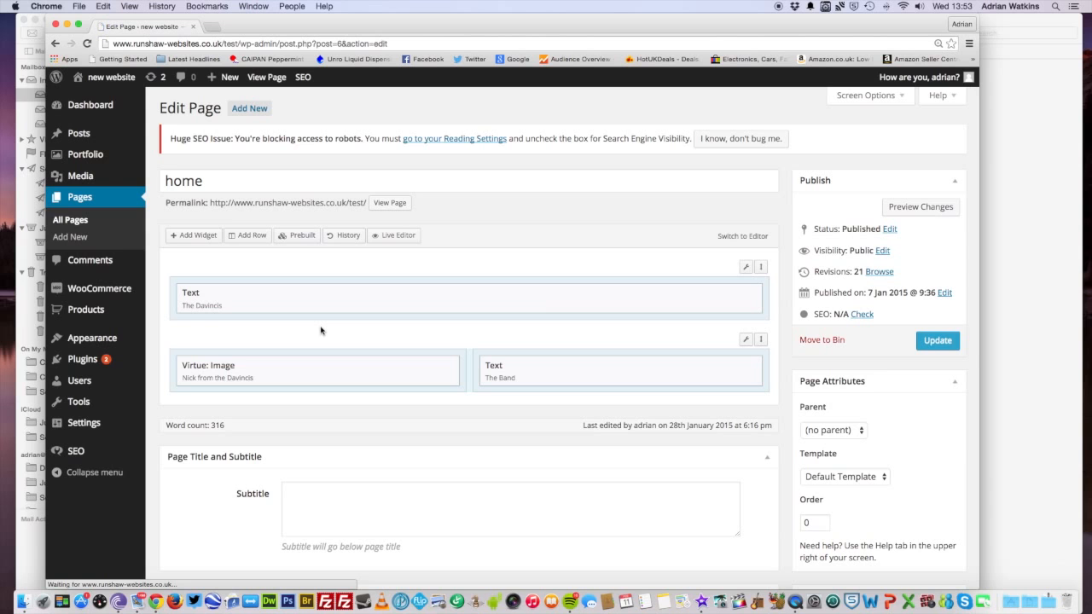
{"action": "scroll", "coordinate": [321, 330], "scroll_direction": "down", "scroll_amount": 10}
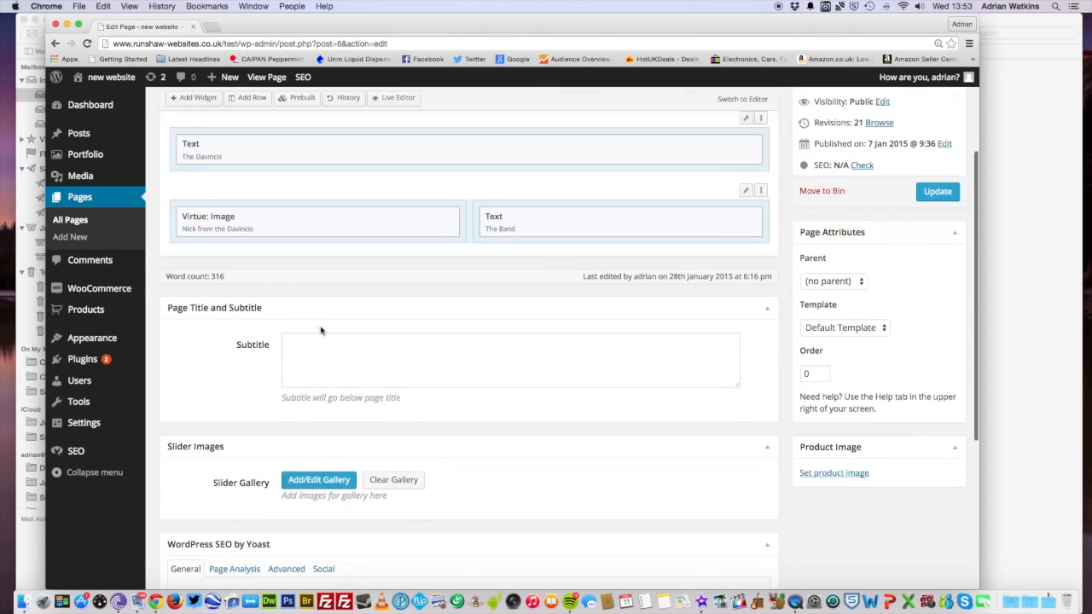
{"action": "scroll", "coordinate": [320, 330], "scroll_direction": "down", "scroll_amount": 2}
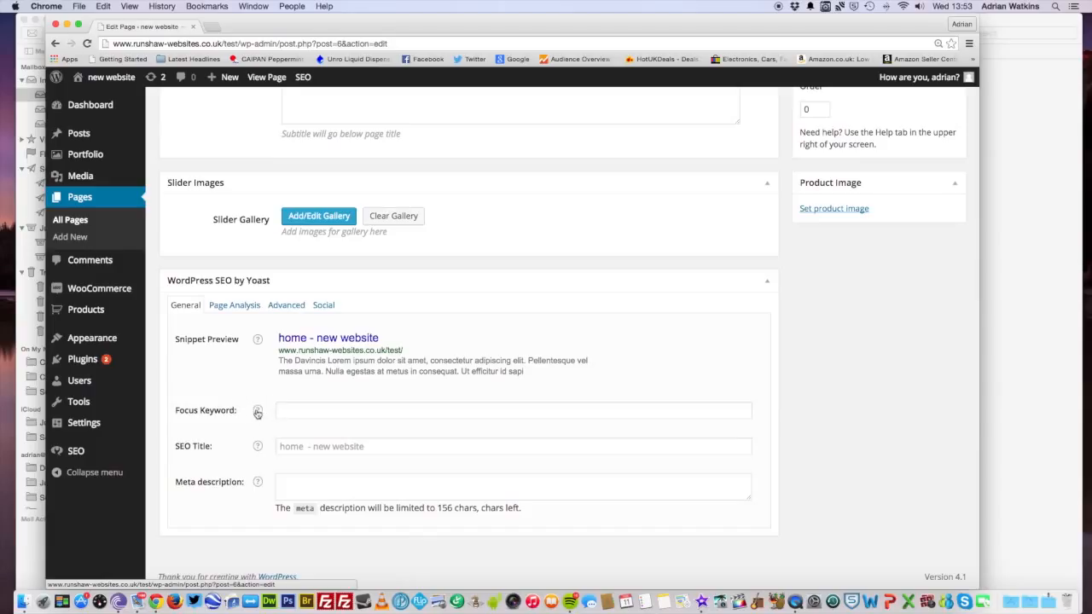
- Check the Focus Keyword help and set the home page's focus keyword to "The Davincis rock band"
{"action": "mouse_move", "coordinate": [258, 413]}
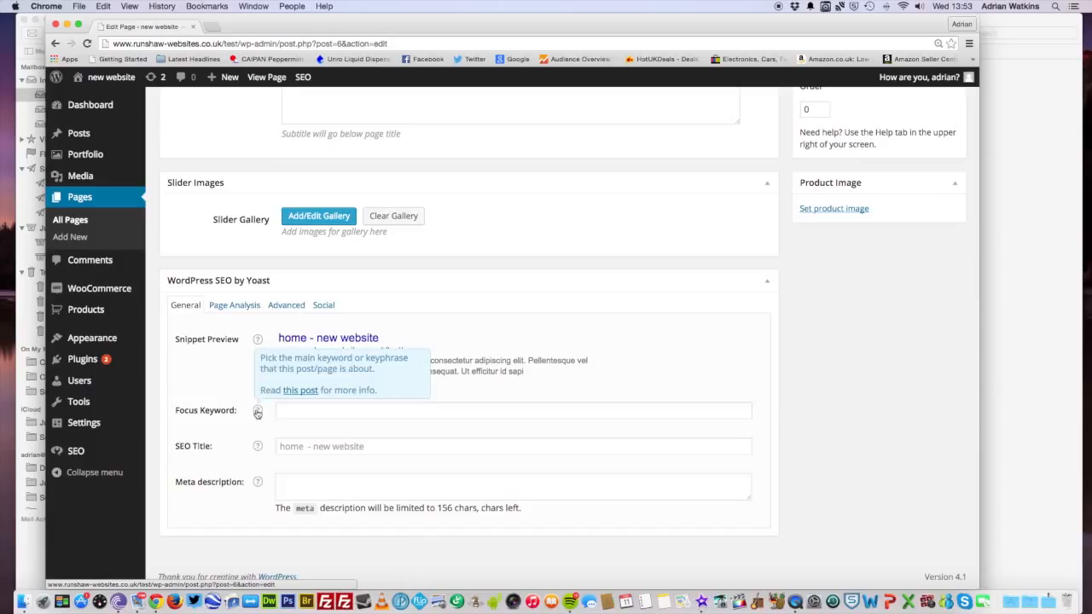
{"action": "left_click", "coordinate": [290, 410]}
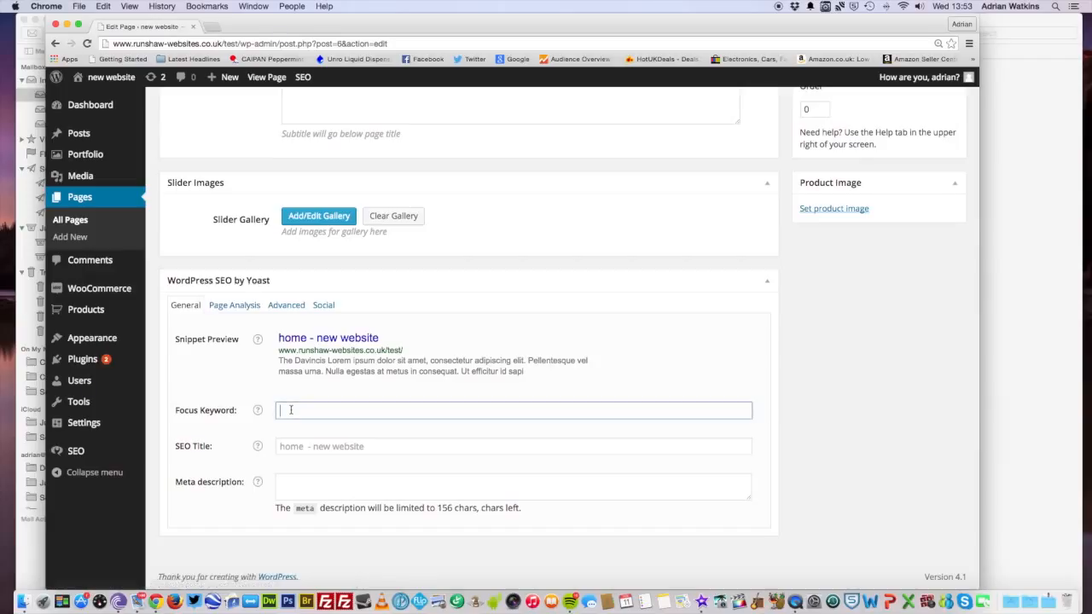
{"action": "type", "text": "The Davincis"}
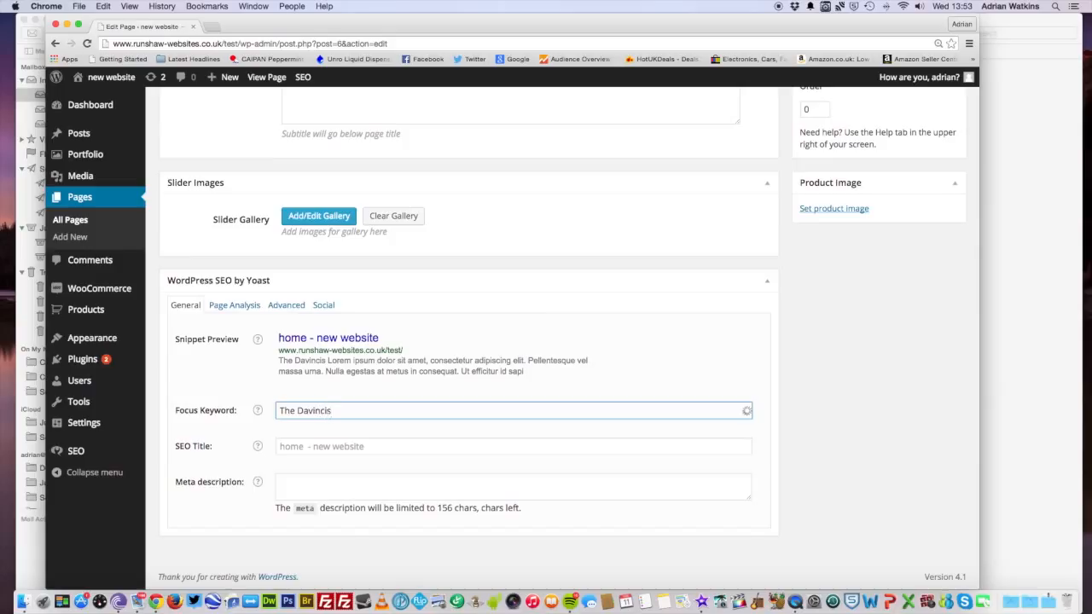
{"action": "type", "text": " rock"}
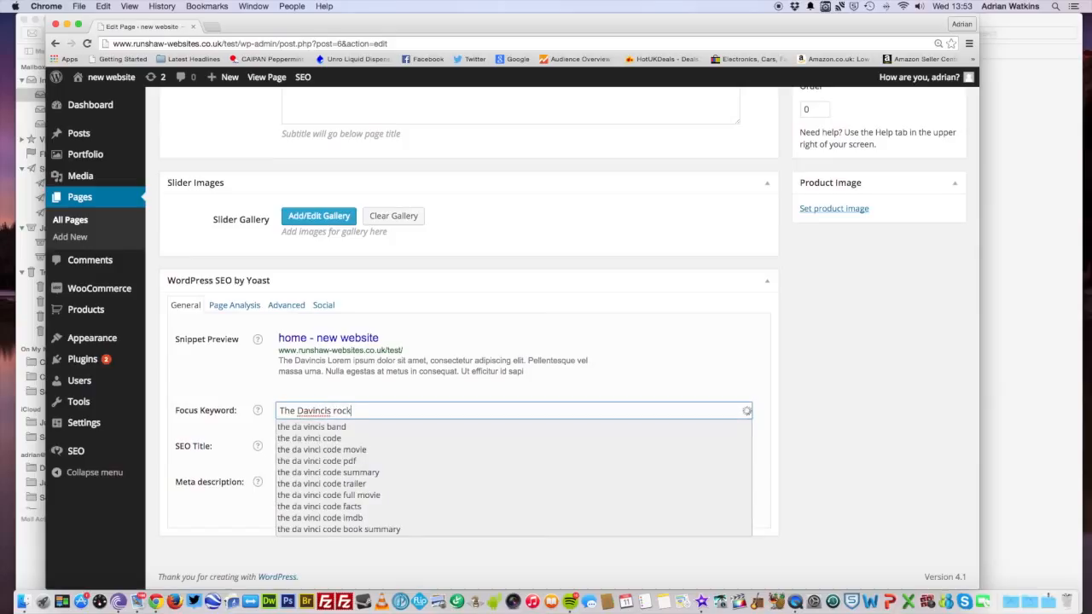
{"action": "type", "text": " band"}
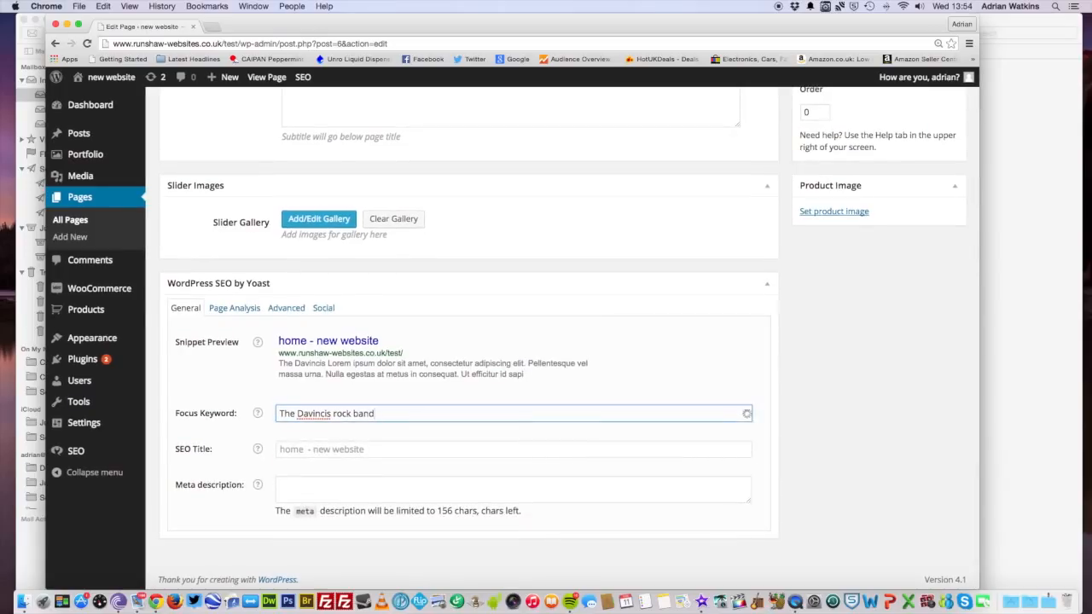
- Set the home page's SEO title to "The Davincis Rock Band - Classic tracks of the past"
{"action": "left_click", "coordinate": [299, 449]}
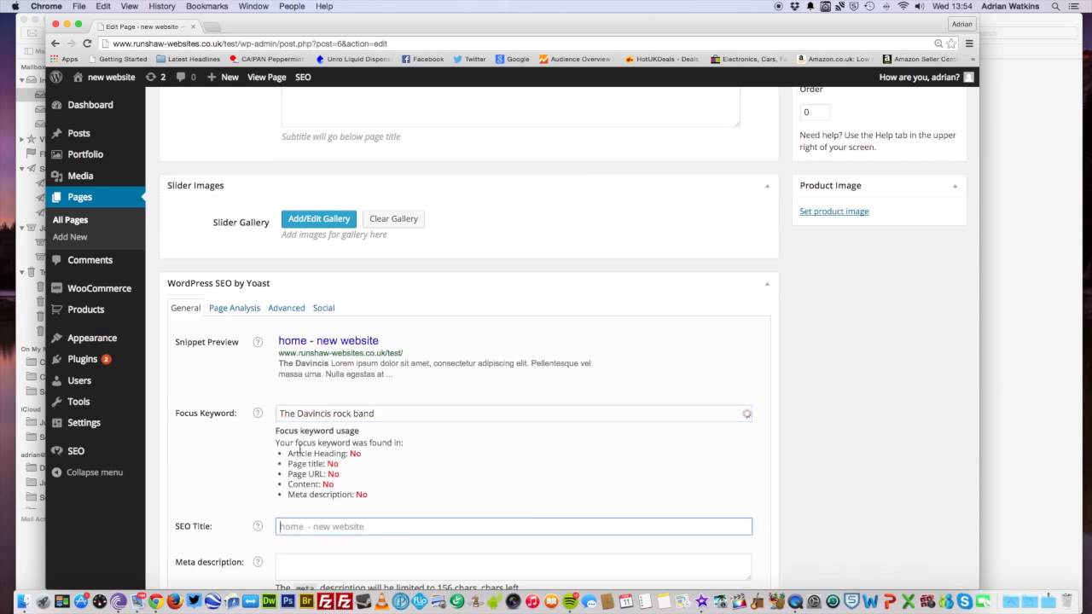
{"action": "scroll", "coordinate": [470, 453], "scroll_direction": "down", "scroll_amount": 3}
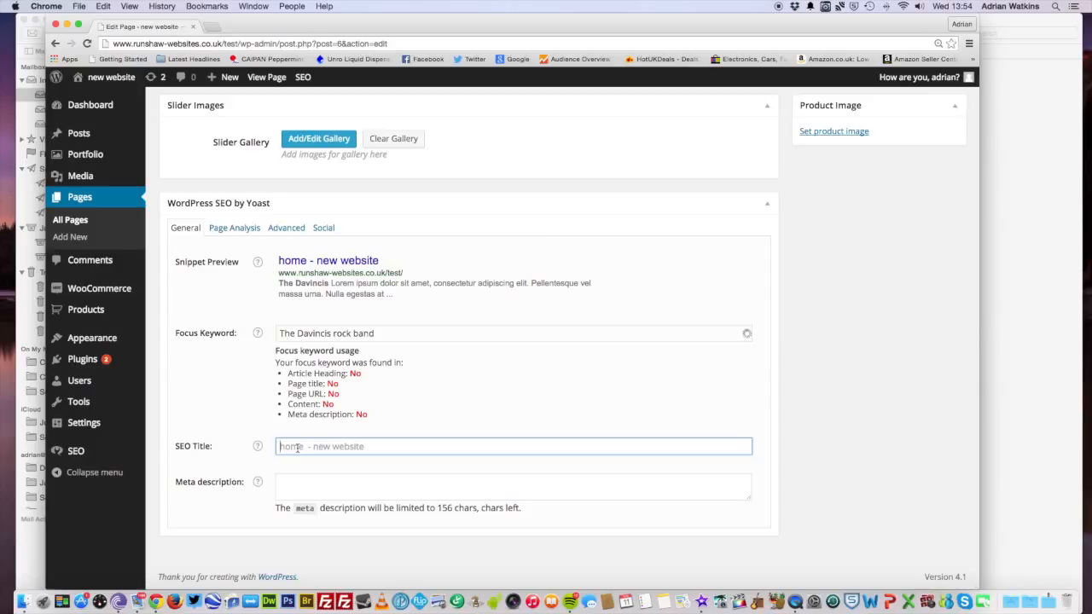
{"action": "type", "text": "The D"}
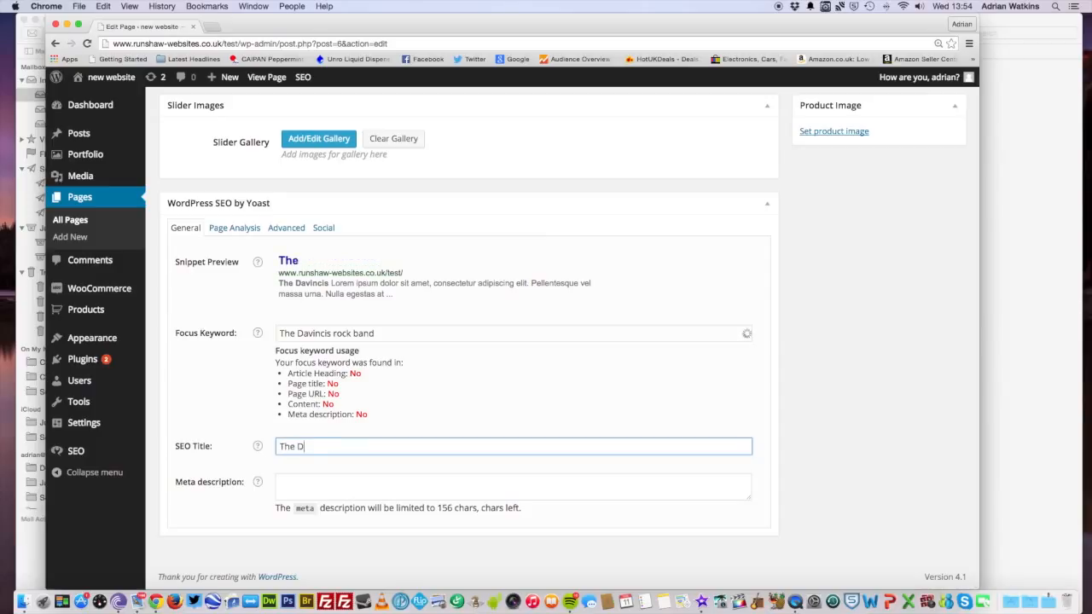
{"action": "type", "text": "avincis - R"}
{"action": "key", "text": "BackSpace"}
{"action": "type", "text": "ock Band"}
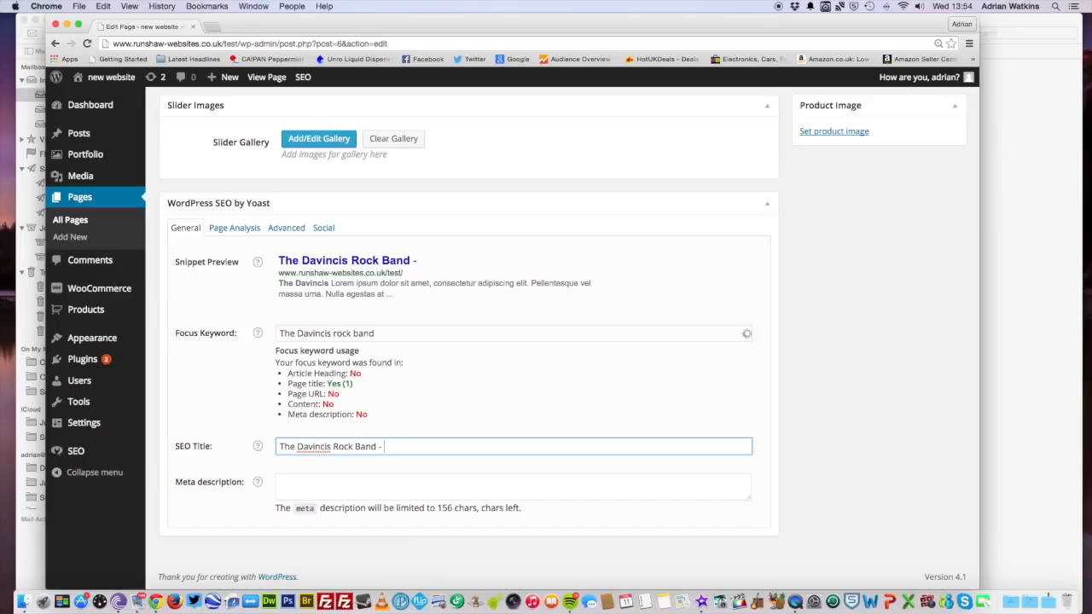
{"action": "type", "text": "- Classic tracks "}
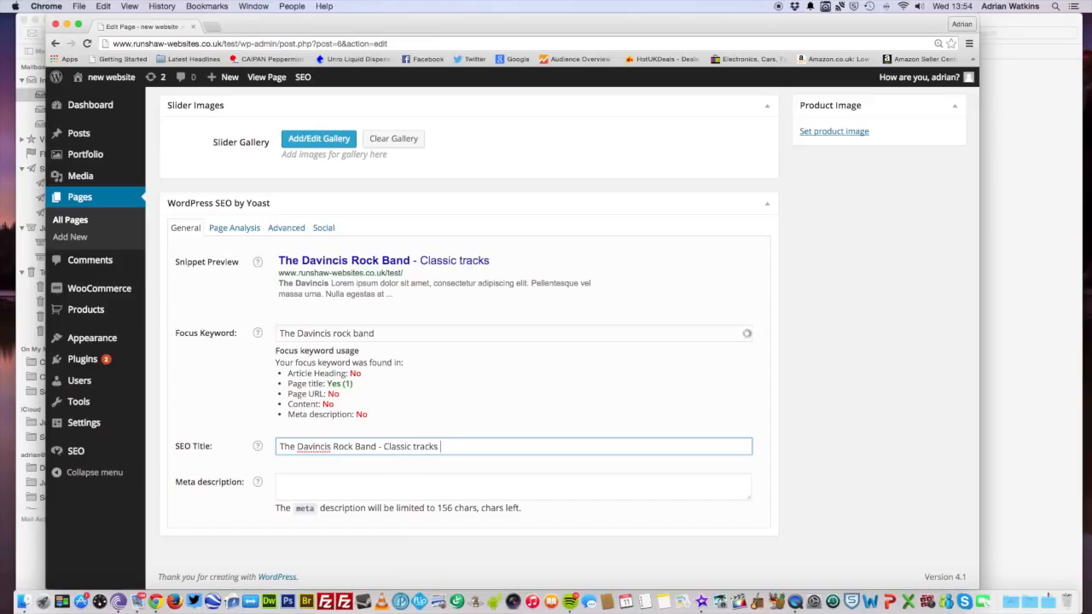
{"action": "type", "text": "of the past"}
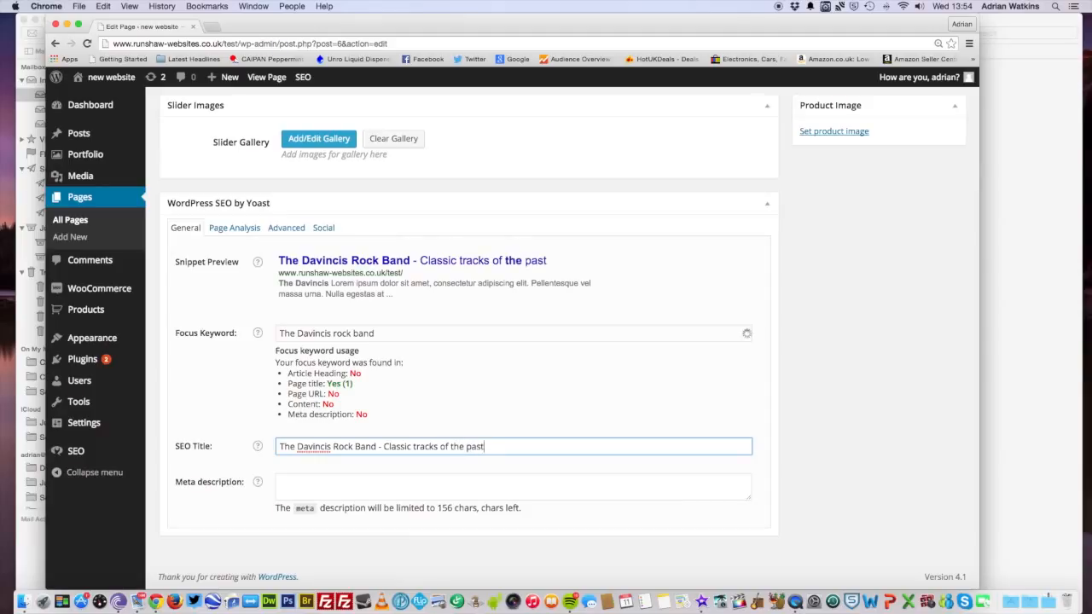
{"action": "left_click", "coordinate": [460, 463]}
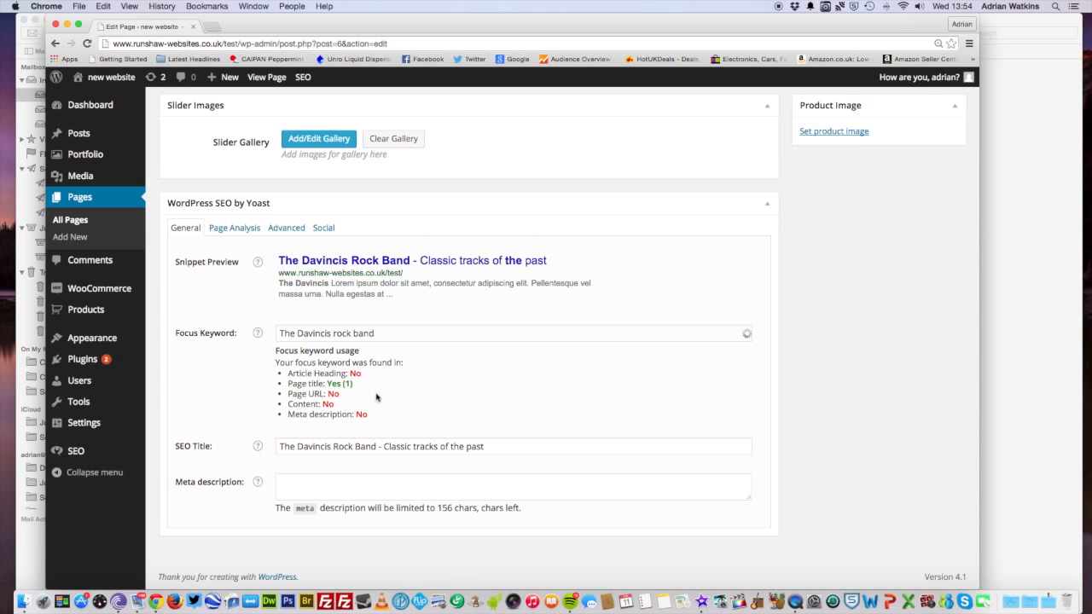
- Set the home page's meta description to "The Davincis rock band make rock music come to life"
{"action": "scroll", "coordinate": [376, 396], "scroll_direction": "up", "scroll_amount": 5}
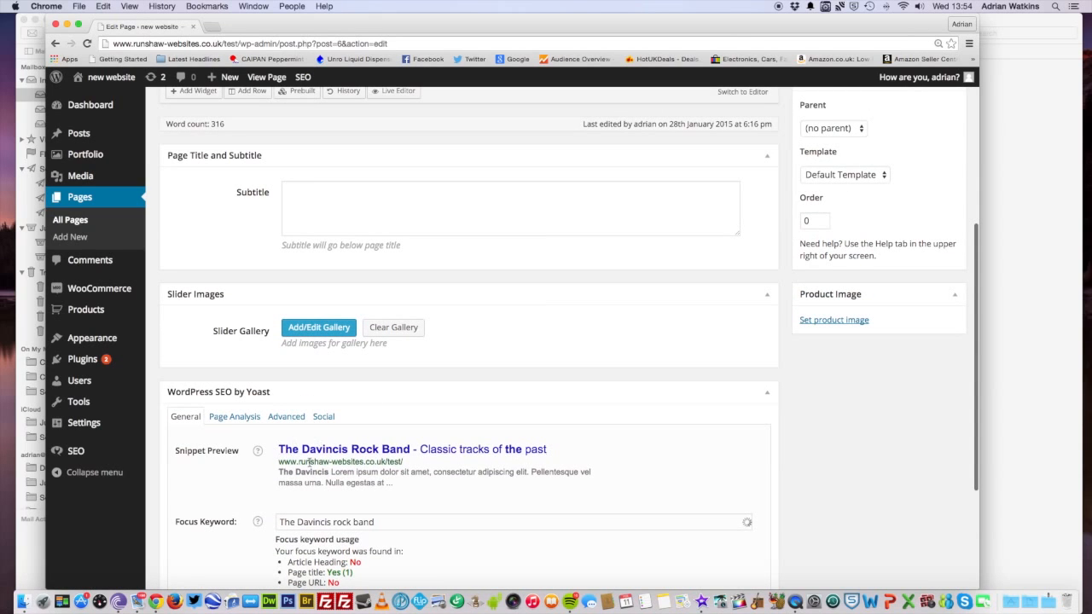
{"action": "scroll", "coordinate": [295, 446], "scroll_direction": "up", "scroll_amount": 5}
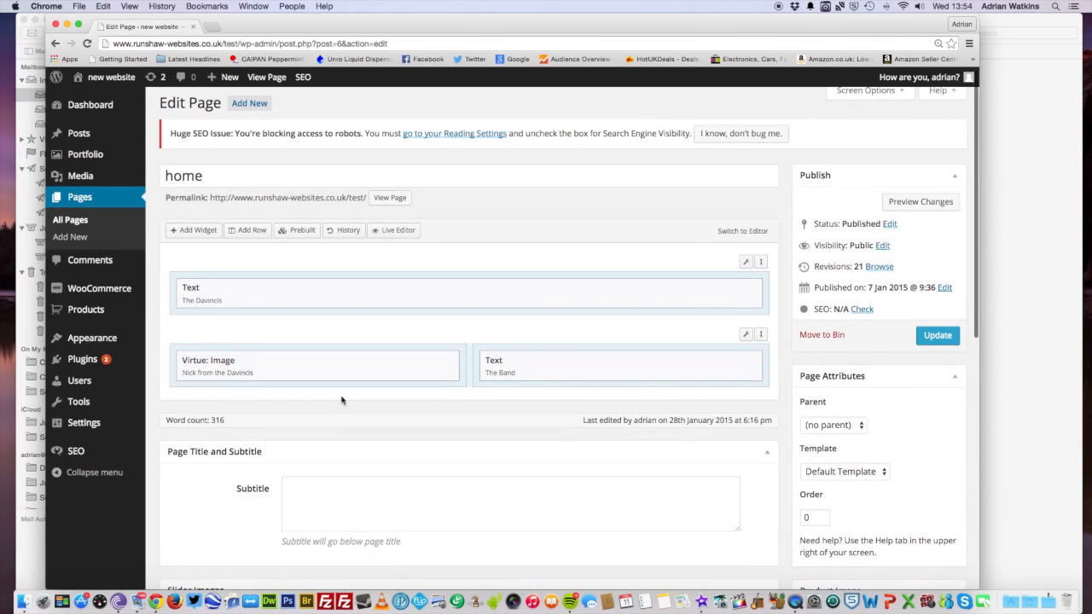
{"action": "scroll", "coordinate": [341, 400], "scroll_direction": "down", "scroll_amount": 10}
{"action": "scroll", "coordinate": [342, 398], "scroll_direction": "down", "scroll_amount": 2}
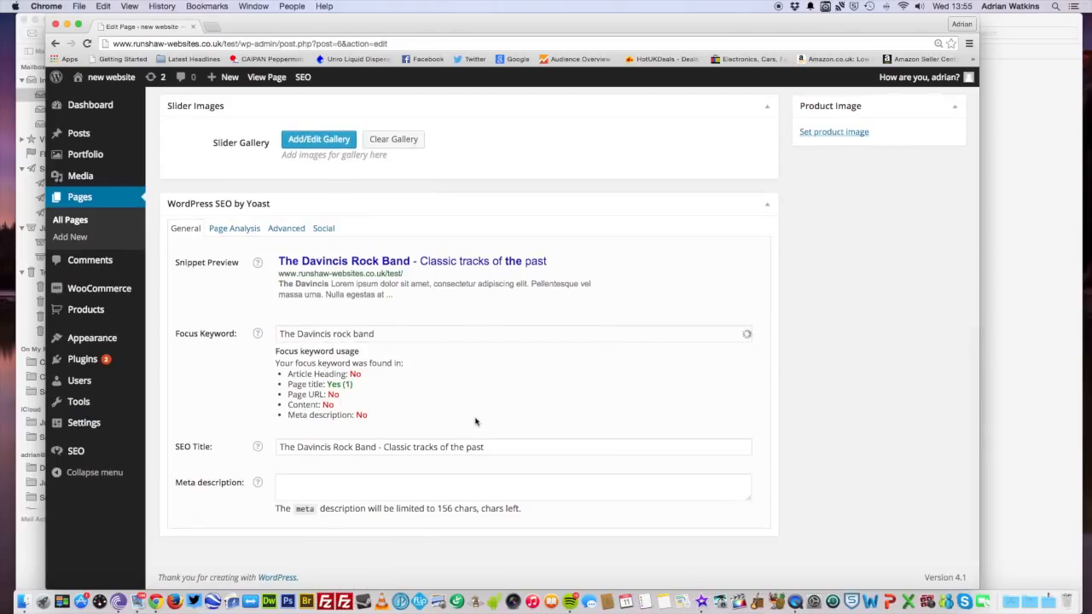
{"action": "left_click", "coordinate": [303, 485]}
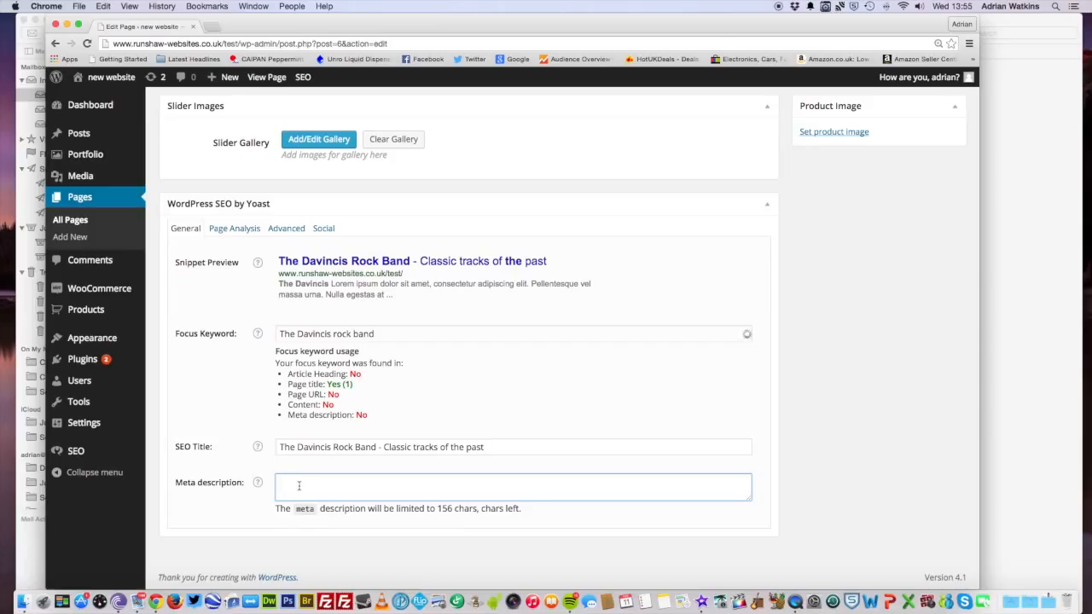
{"action": "type", "text": "The Davi"}
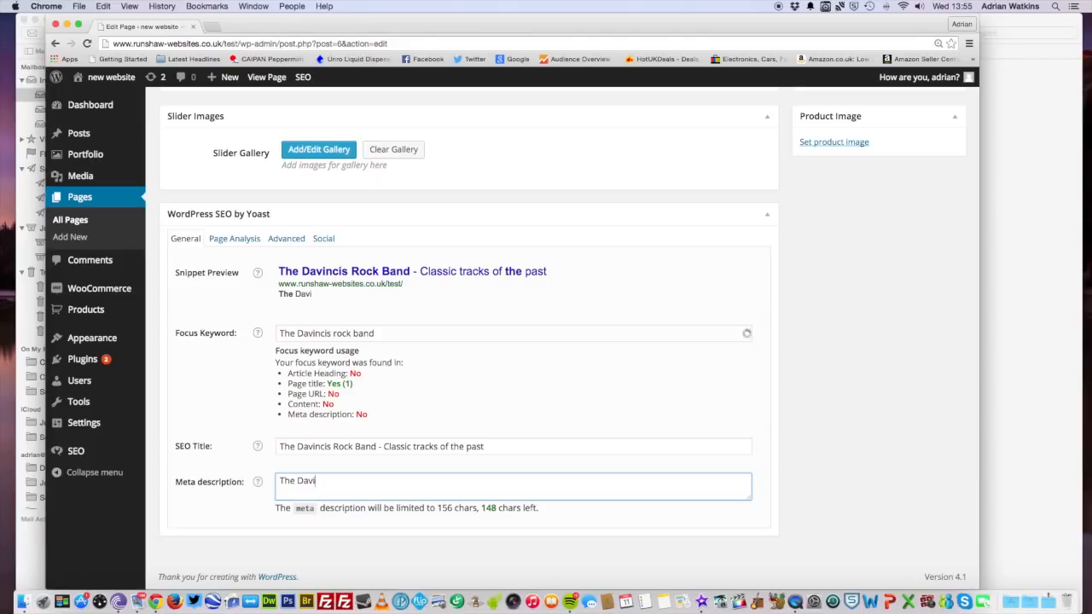
{"action": "type", "text": "ncis rock band"}
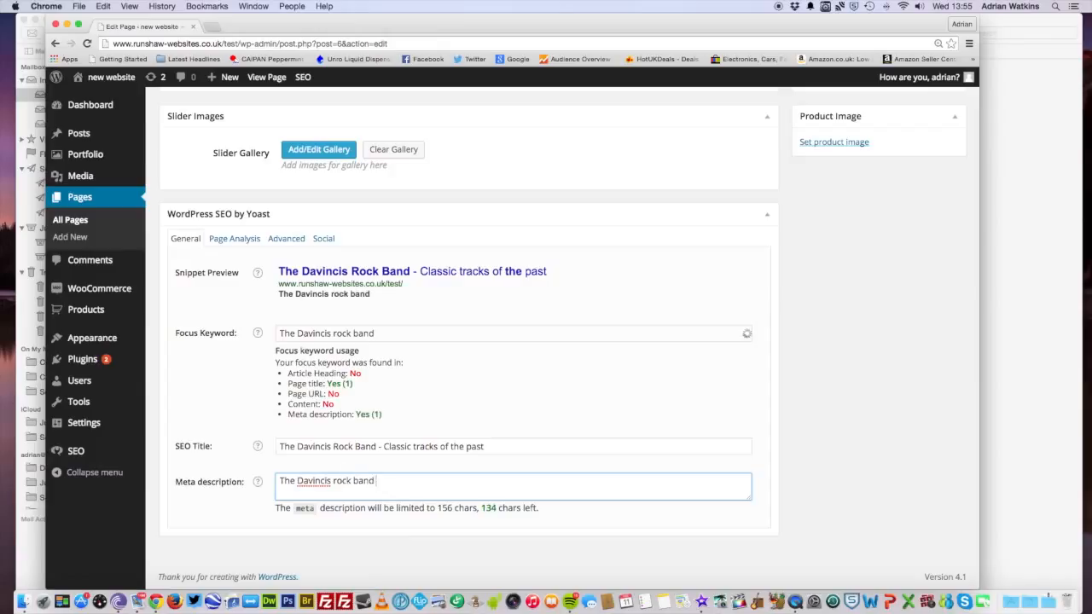
{"action": "type", "text": " make"}
{"action": "type", "text": "m"}
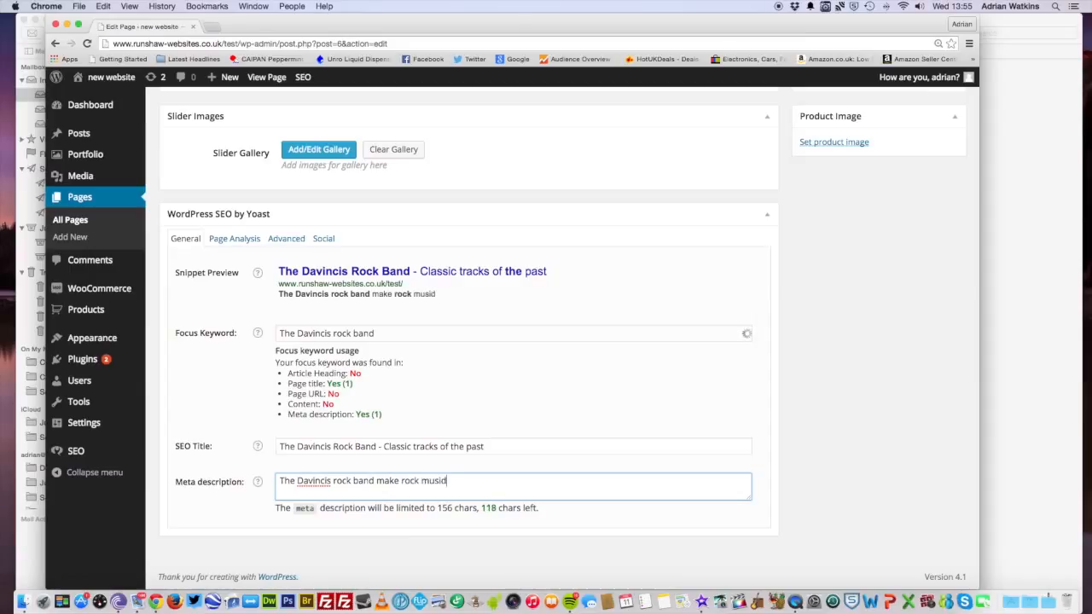
{"action": "type", "text": "usic come to life"}
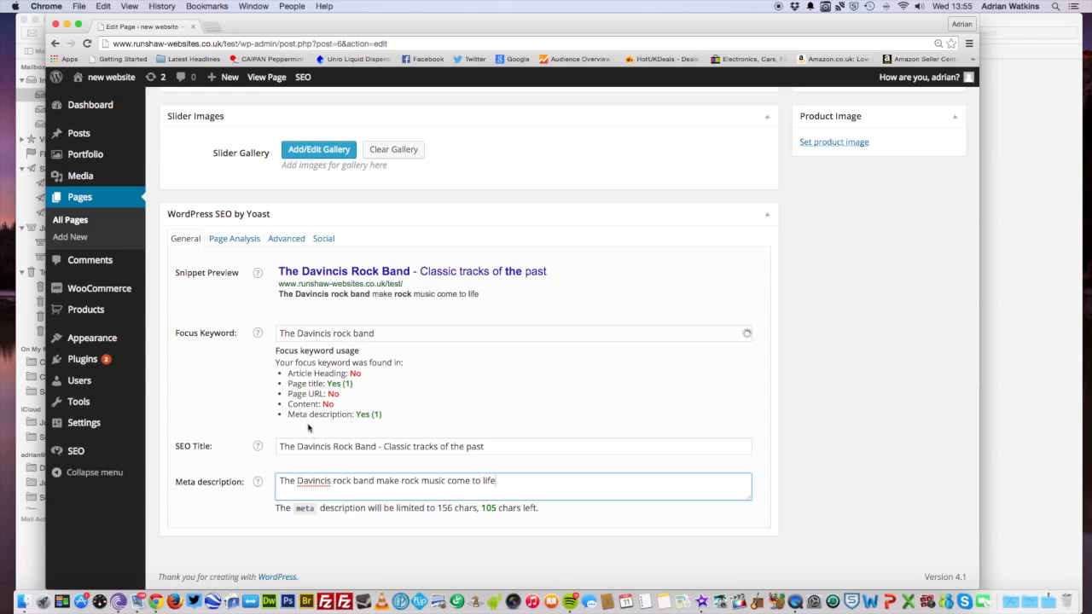
{"action": "left_click", "coordinate": [399, 421]}
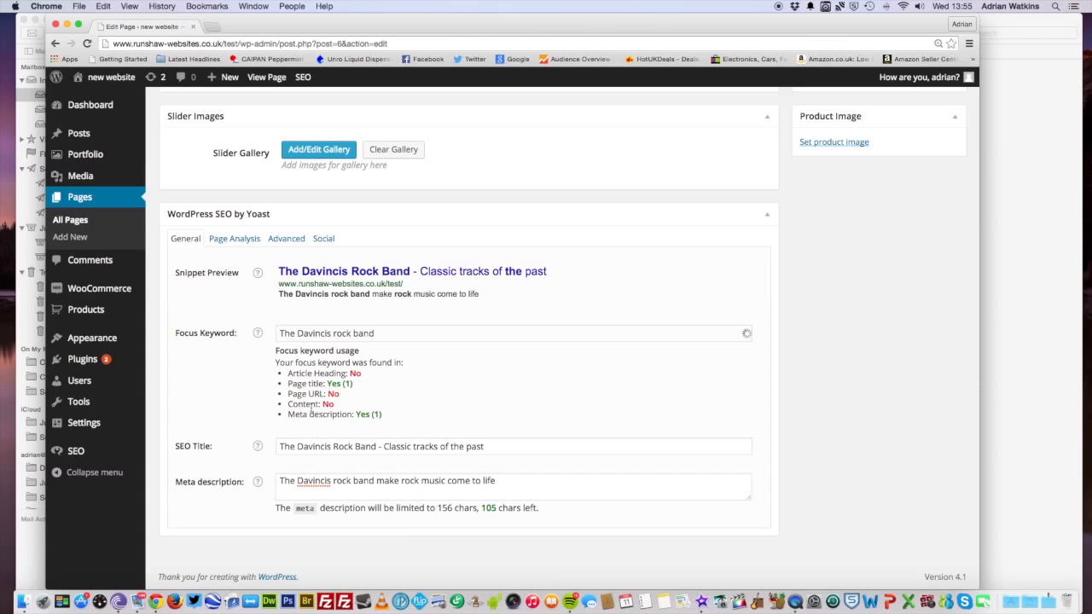
- Open the page's top Text widget for editing and set its title to "The Davincis Rock Band"
{"action": "scroll", "coordinate": [394, 407], "scroll_direction": "up", "scroll_amount": 10}
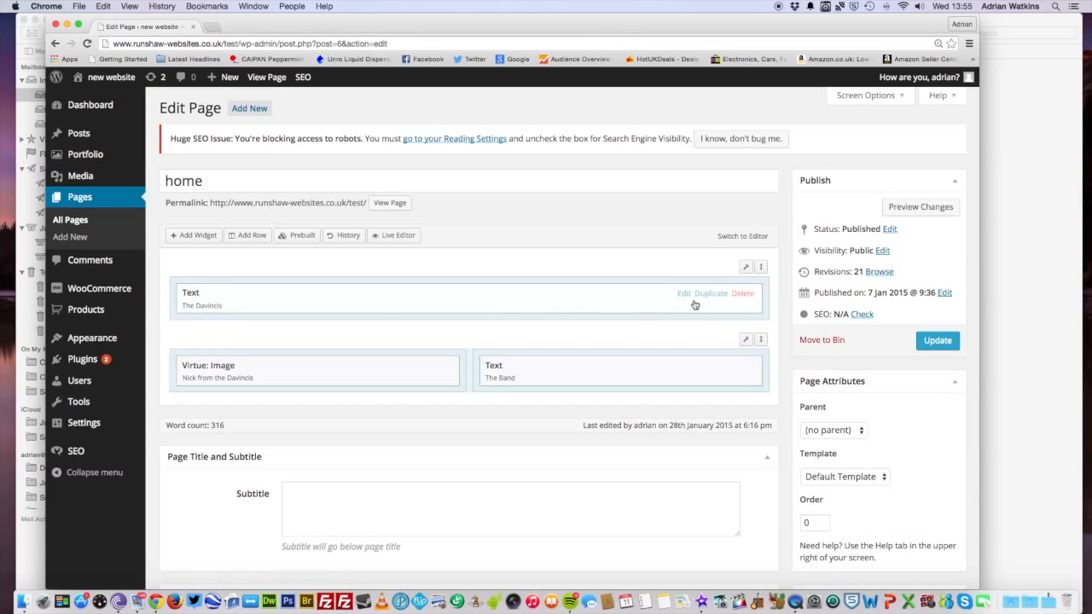
{"action": "left_click", "coordinate": [685, 296]}
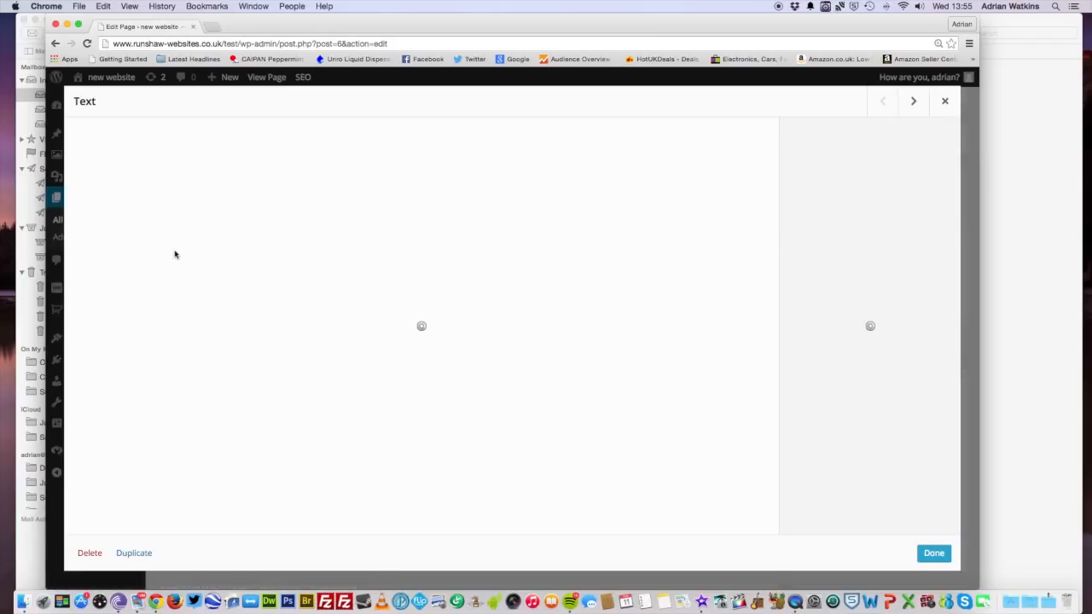
{"action": "left_click", "coordinate": [138, 154]}
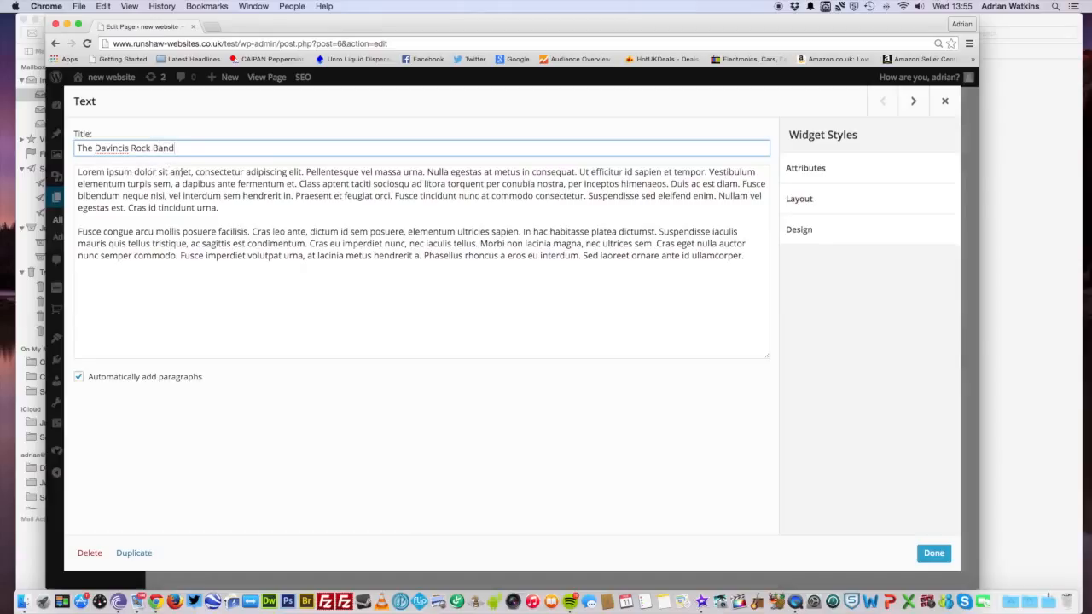
- Replace the opening words "Lorem ipsum dolor sit amet" in the widget text with "The Davincis Rock Band" and finish editing the widget
{"action": "left_click_drag", "start_coordinate": [192, 172], "coordinate": [79, 172]}
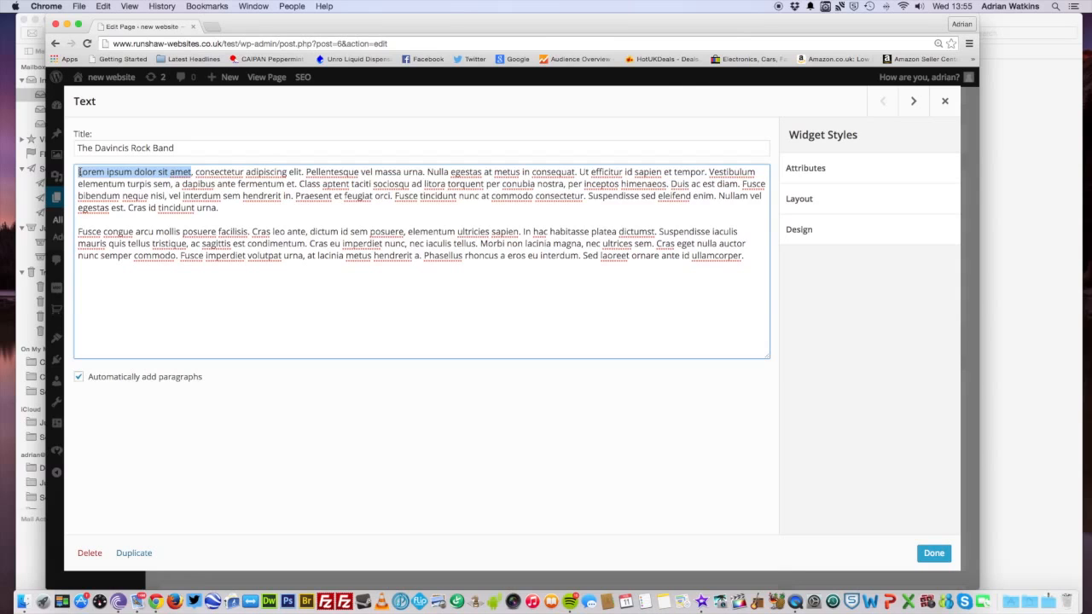
{"action": "type", "text": "The davin"}
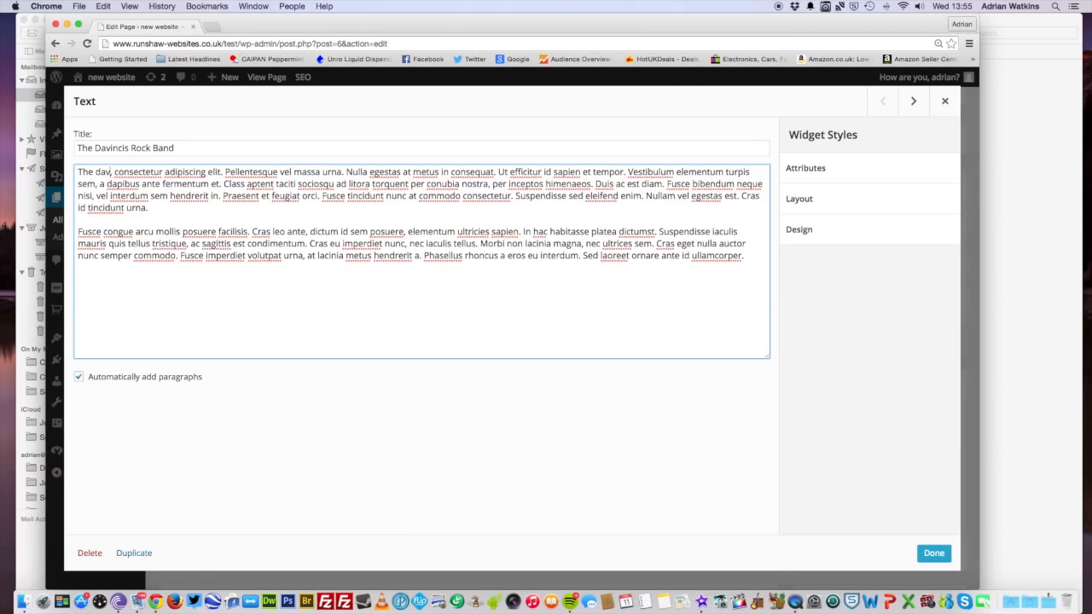
{"action": "type", "text": "cis "}
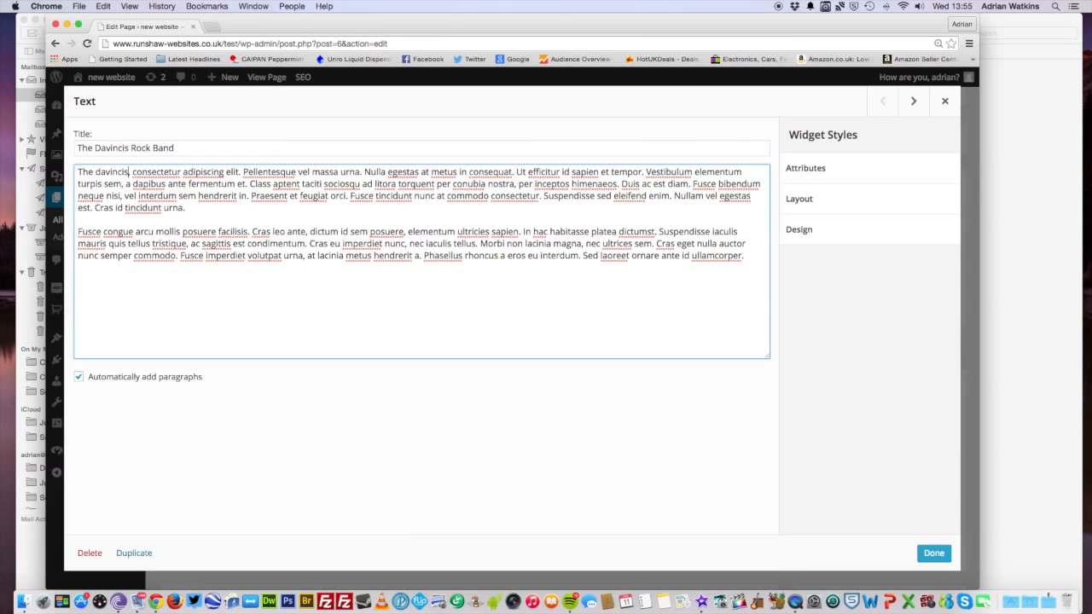
{"action": "type", "text": "Rock Ba"}
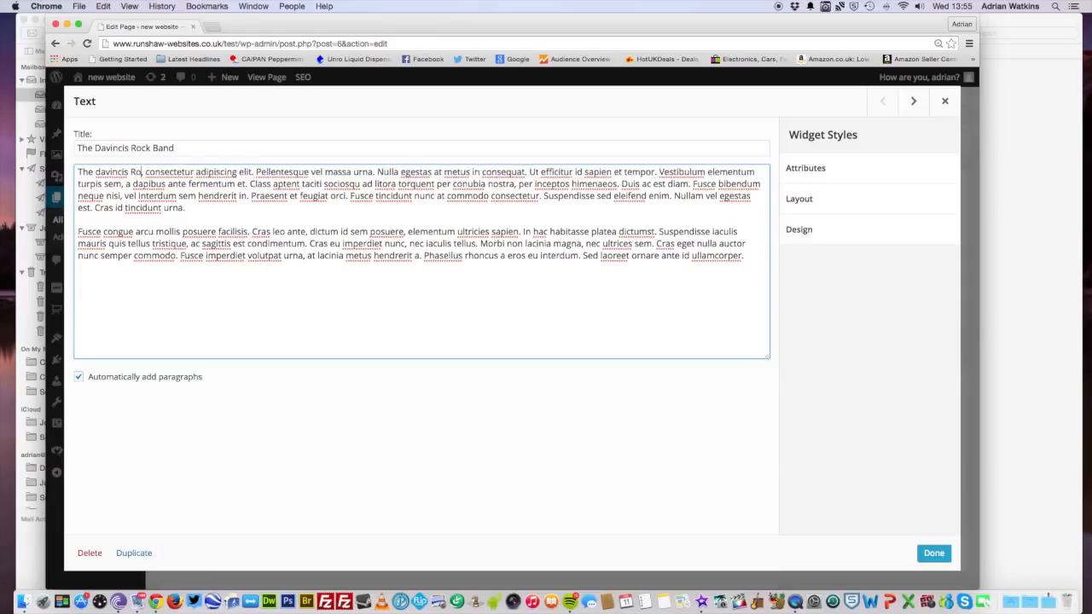
{"action": "type", "text": "nd"}
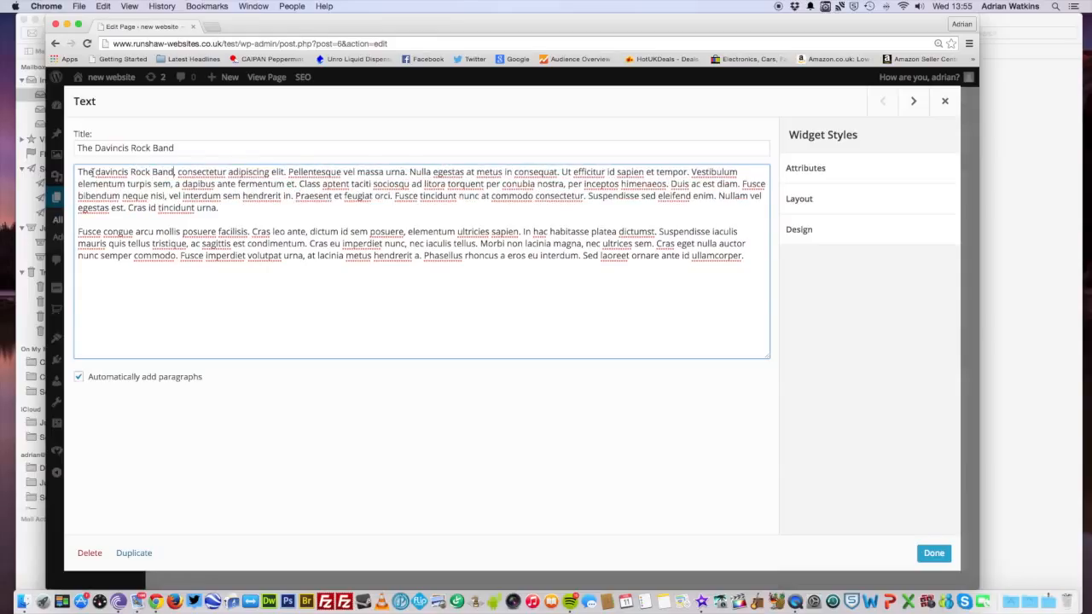
{"action": "key", "text": "BackSpace"}
{"action": "type", "text": "D"}
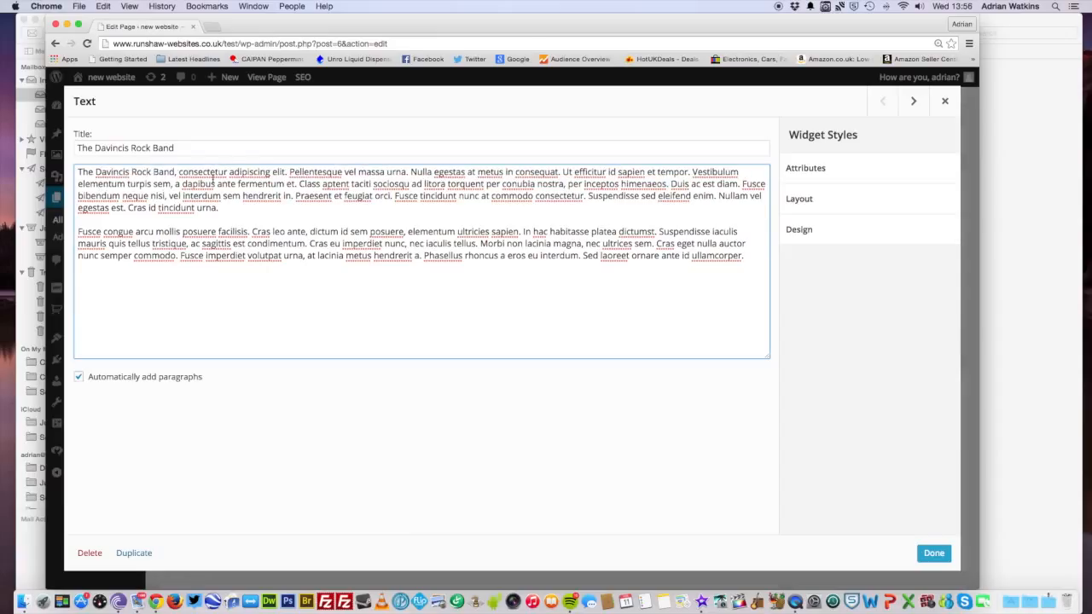
{"action": "left_click", "coordinate": [933, 552]}
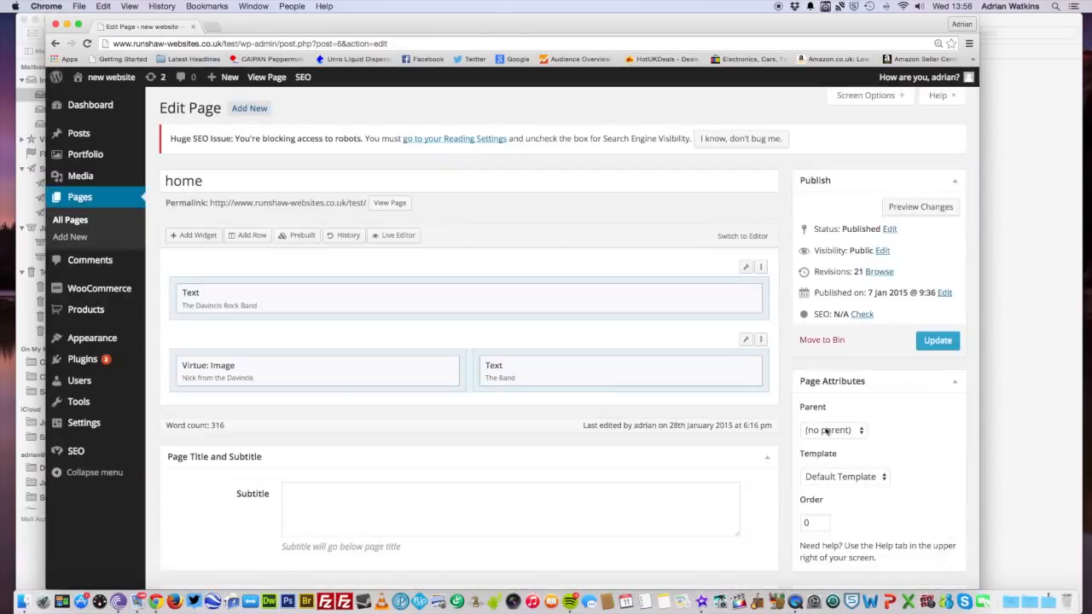
- Update the page and check where its focus keyword is found
{"action": "left_click", "coordinate": [936, 342]}
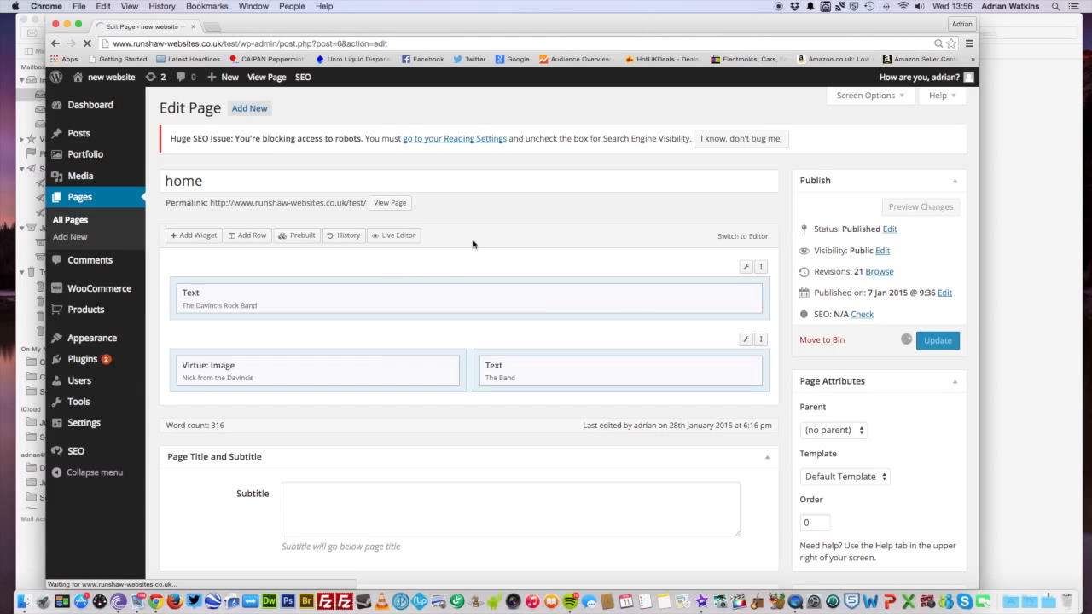
{"action": "scroll", "coordinate": [474, 245], "scroll_direction": "down", "scroll_amount": 5}
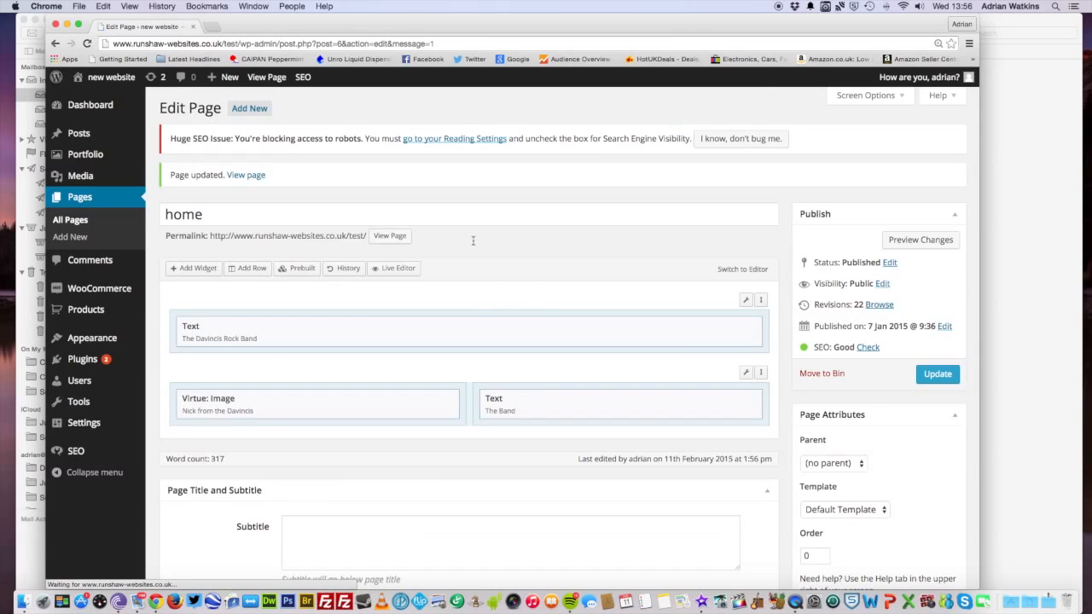
{"action": "scroll", "coordinate": [473, 242], "scroll_direction": "down", "scroll_amount": 10}
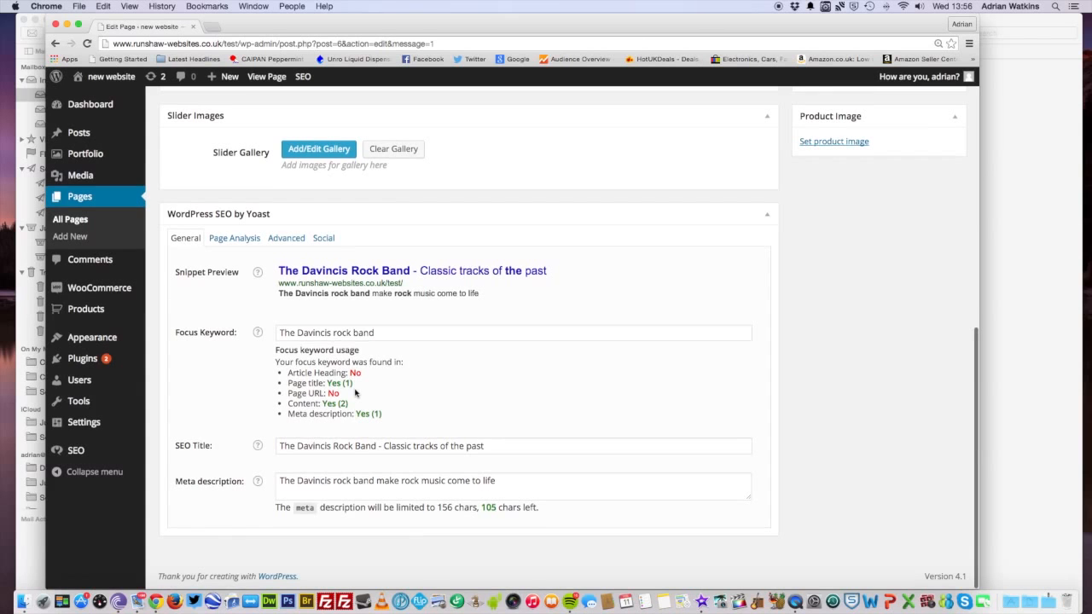
- Change the page title from "home" to "The Davincis Rock Band"
{"action": "scroll", "coordinate": [342, 389], "scroll_direction": "up", "scroll_amount": 5}
{"action": "scroll", "coordinate": [343, 390], "scroll_direction": "up", "scroll_amount": 4}
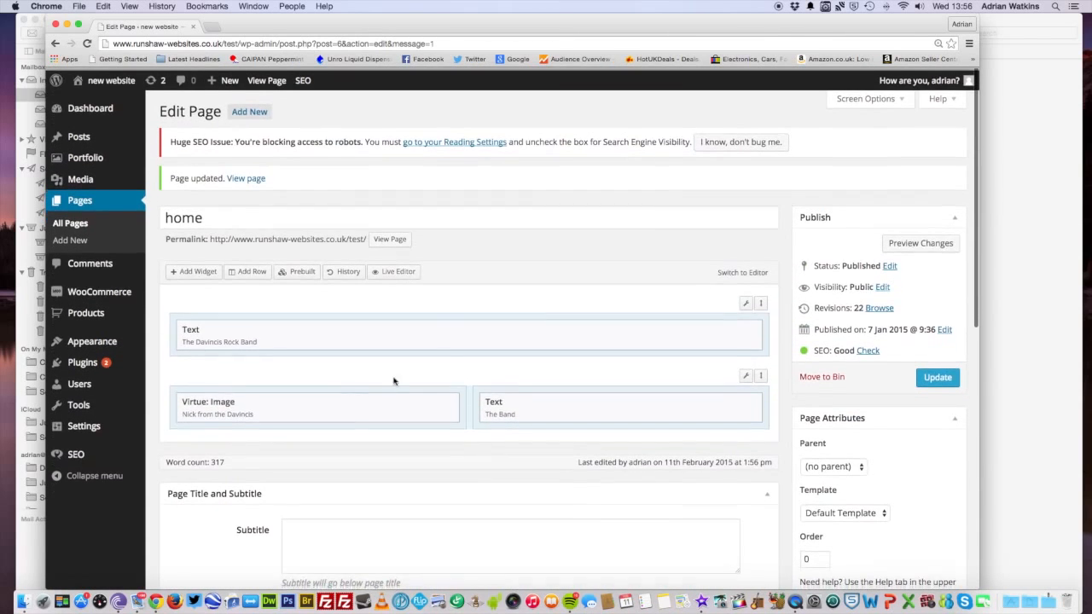
{"action": "double_click", "coordinate": [211, 214]}
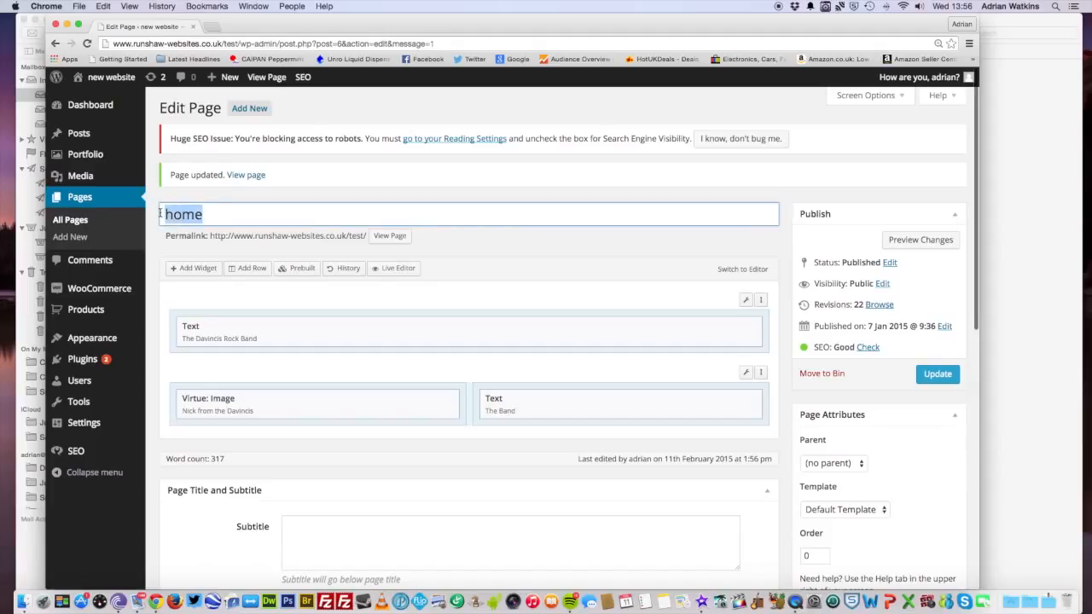
{"action": "type", "text": "The D"}
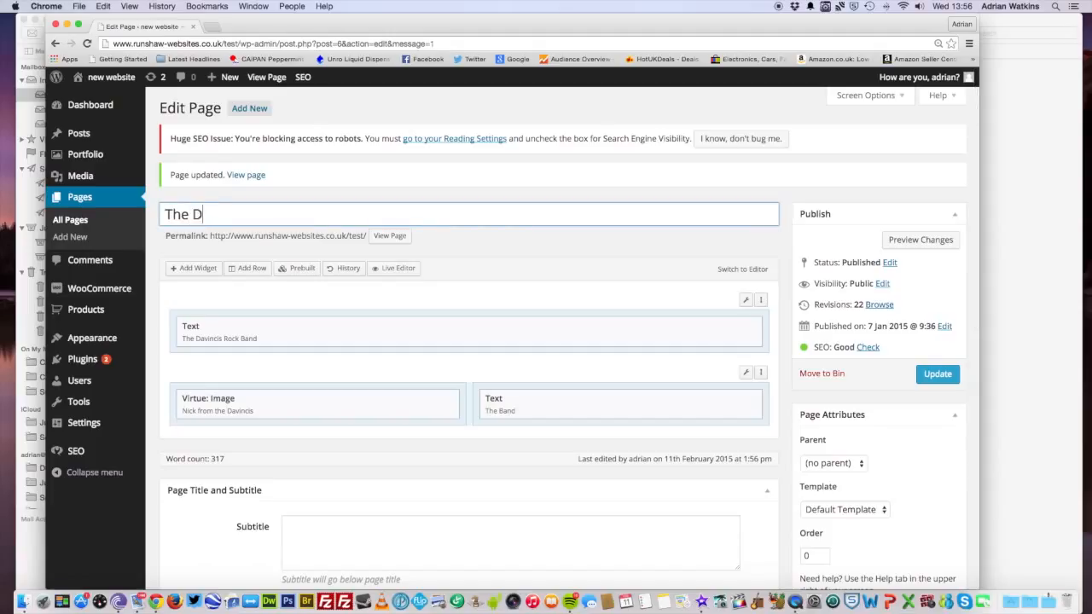
{"action": "type", "text": "avincis Rock Band"}
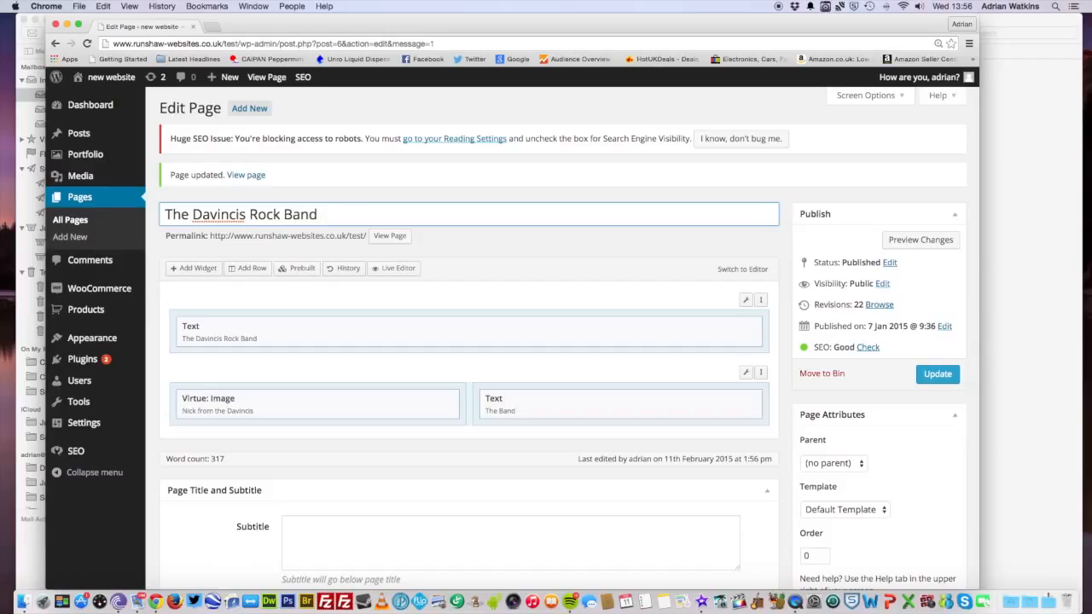
- Update the page and review its focus keyword usage and SEO rating
{"action": "left_click", "coordinate": [938, 374]}
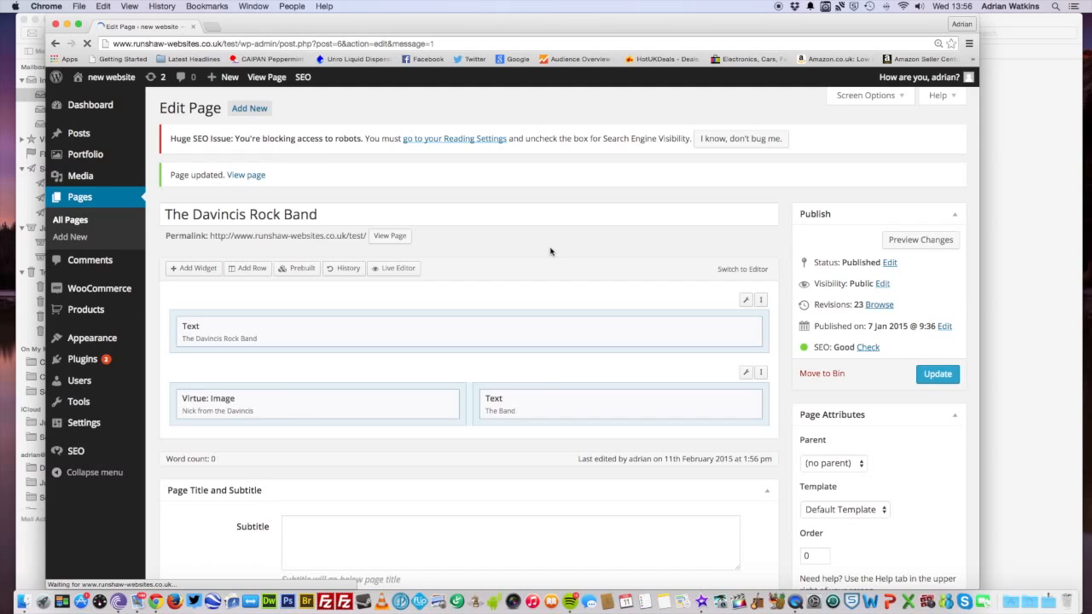
{"action": "scroll", "coordinate": [550, 251], "scroll_direction": "down", "scroll_amount": 5}
{"action": "scroll", "coordinate": [550, 252], "scroll_direction": "down", "scroll_amount": 1}
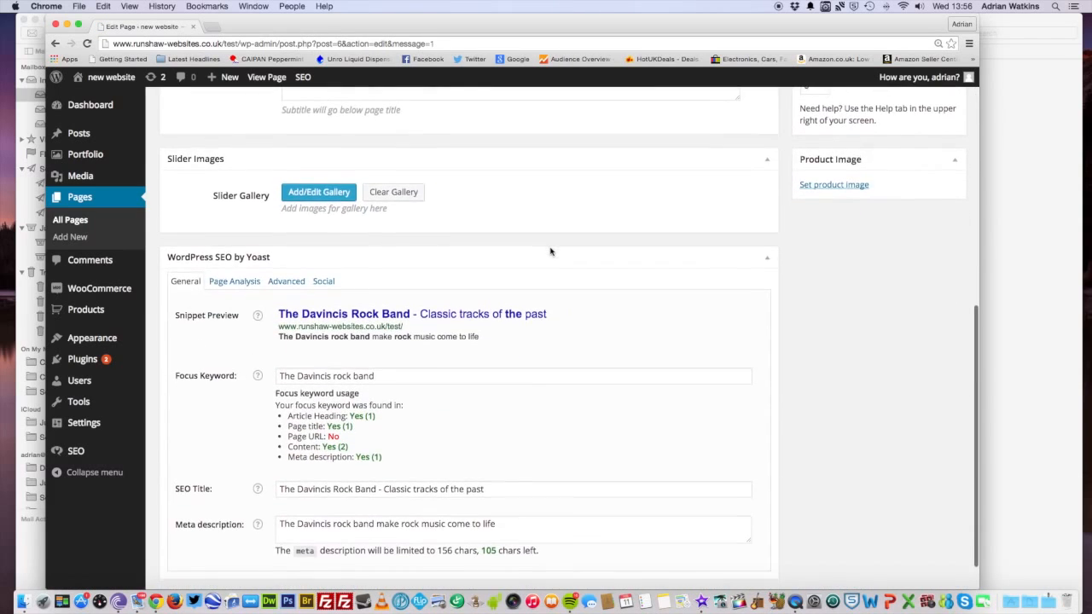
{"action": "scroll", "coordinate": [654, 366], "scroll_direction": "up", "scroll_amount": 6}
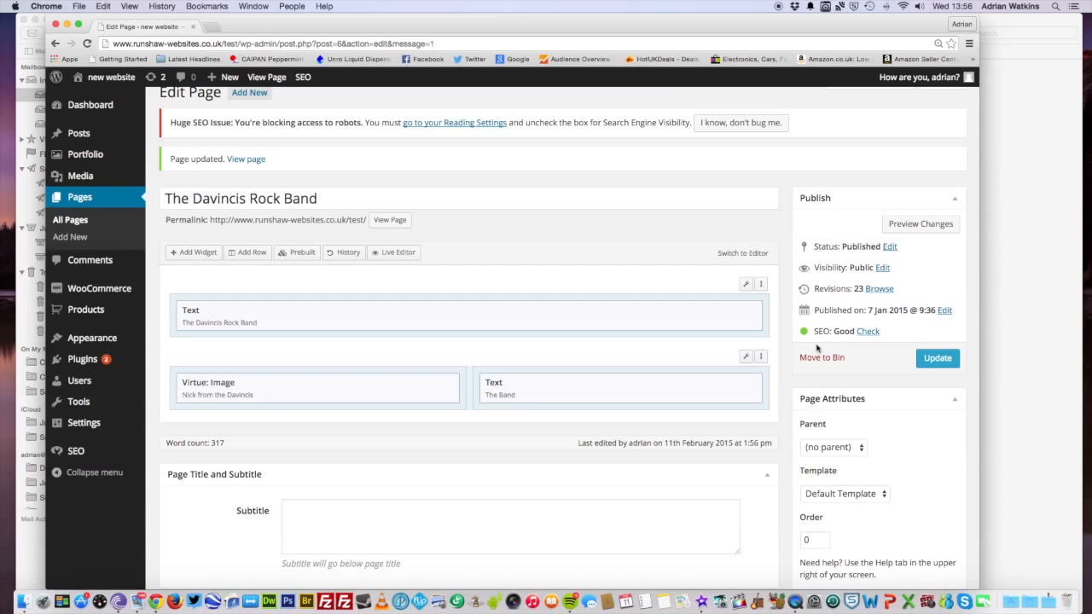
{"action": "scroll", "coordinate": [816, 348], "scroll_direction": "down", "scroll_amount": 10}
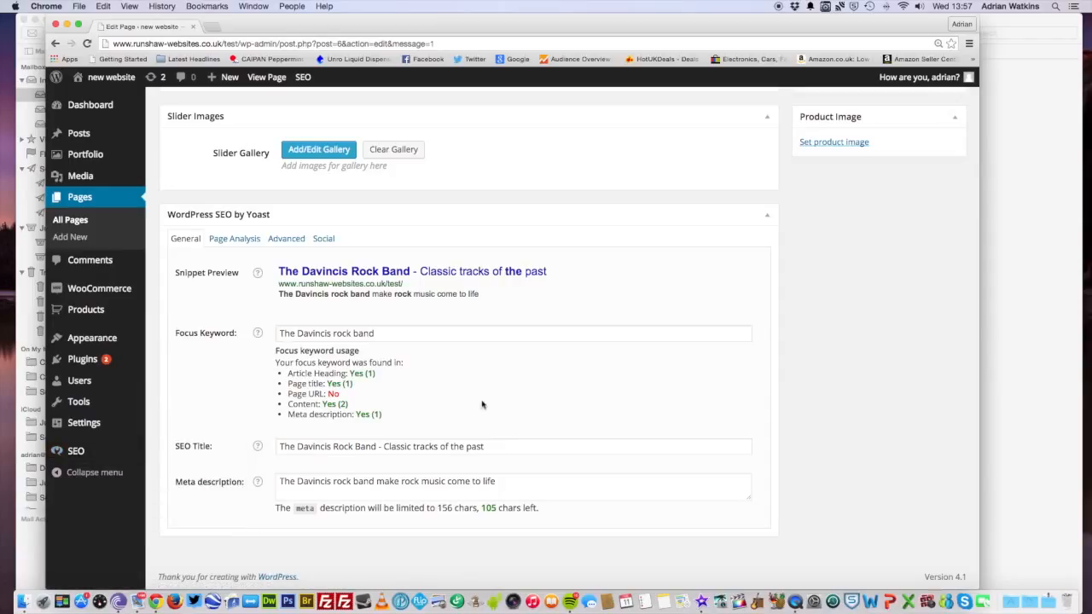
- Copy the full meta description text from the page's SEO settings
{"action": "left_click_drag", "start_coordinate": [502, 484], "coordinate": [278, 483]}
{"action": "right_click", "coordinate": [314, 486]}
{"action": "left_click", "coordinate": [335, 393]}
- In the SEO titles and metas settings for post types, paste the copied description into the Posts meta description template
{"action": "mouse_move", "coordinate": [75, 449]}
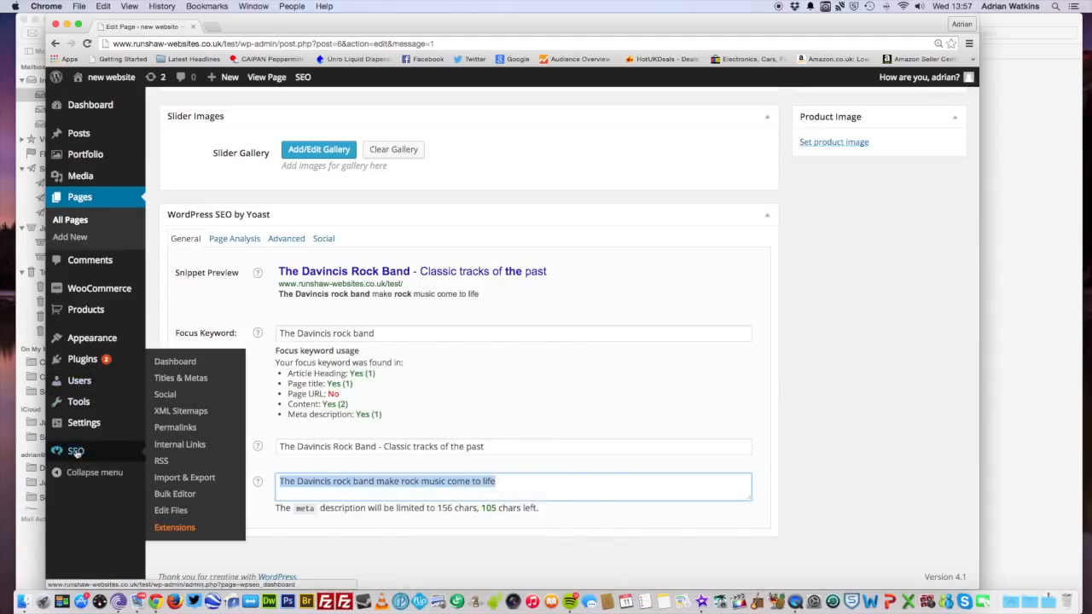
{"action": "left_click", "coordinate": [180, 381]}
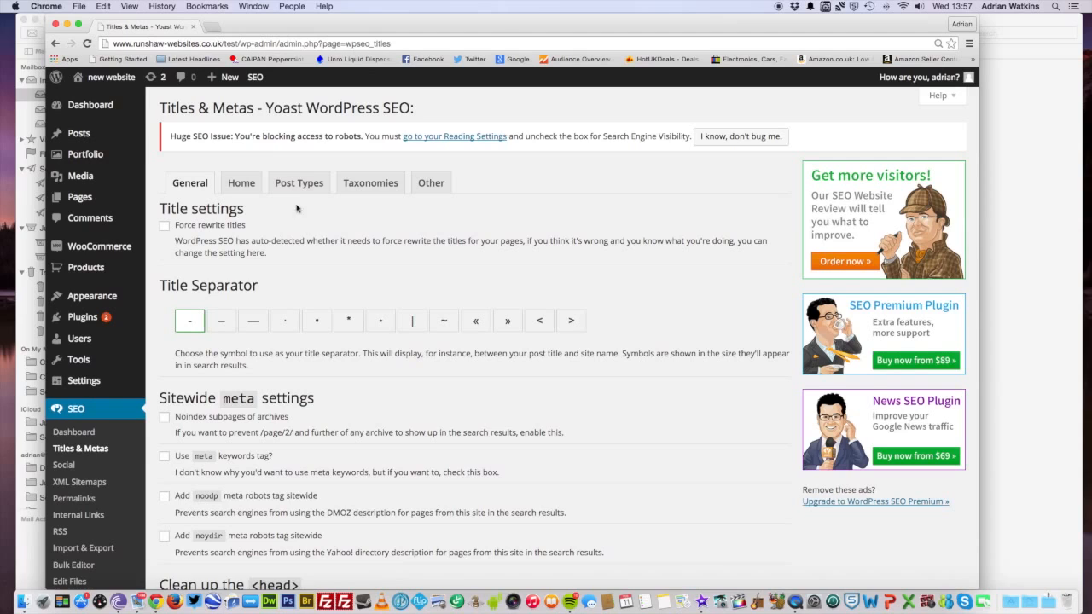
{"action": "left_click", "coordinate": [297, 189]}
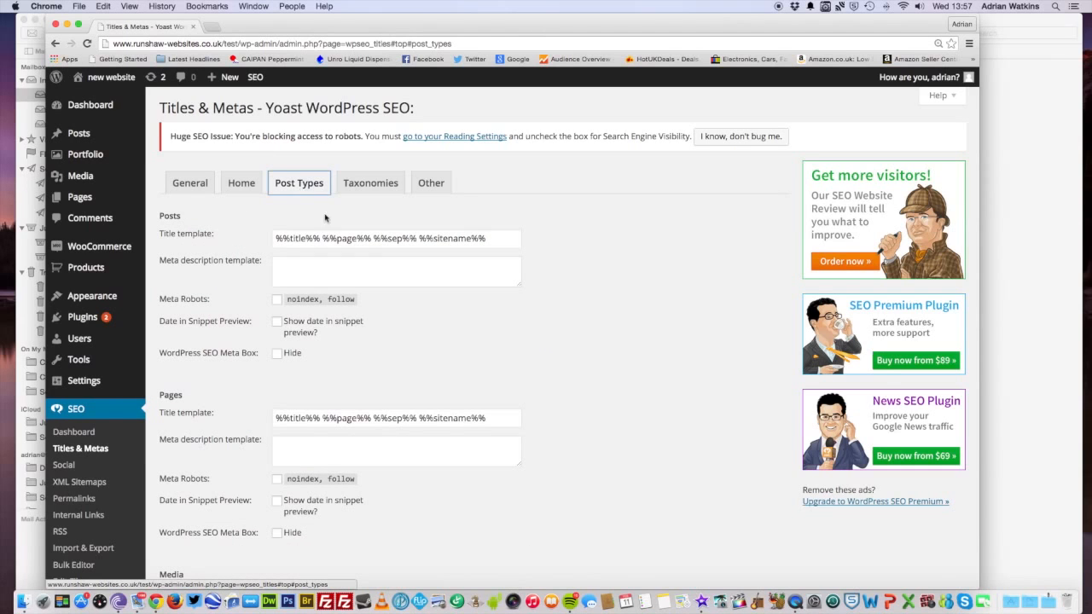
{"action": "right_click", "coordinate": [288, 263]}
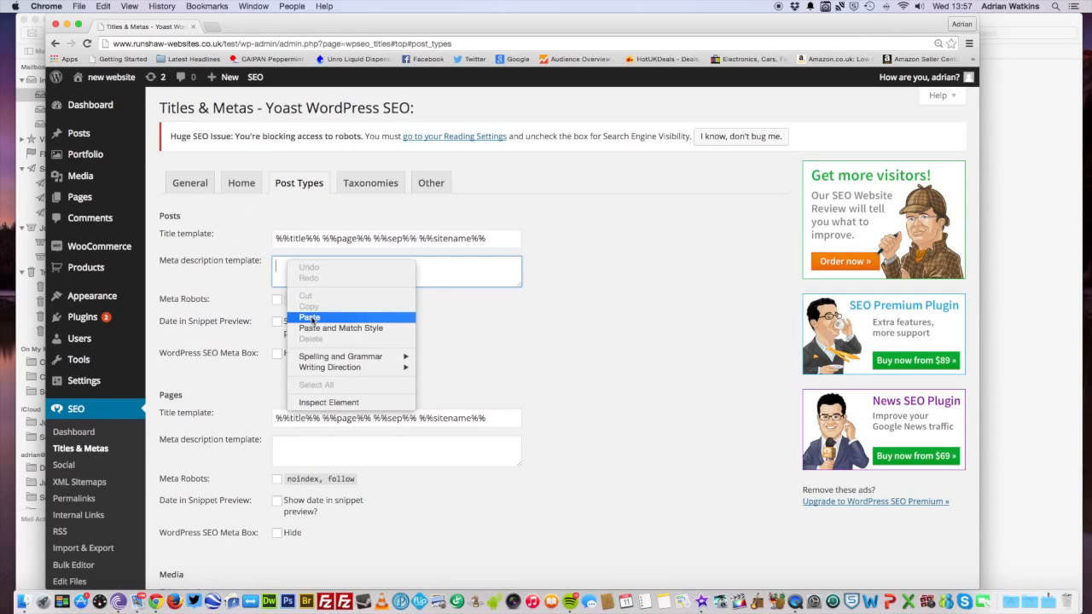
{"action": "left_click", "coordinate": [406, 322]}
- Paste the same copied description into the meta description templates for Pages and Media
{"action": "scroll", "coordinate": [417, 317], "scroll_direction": "down", "scroll_amount": 3}
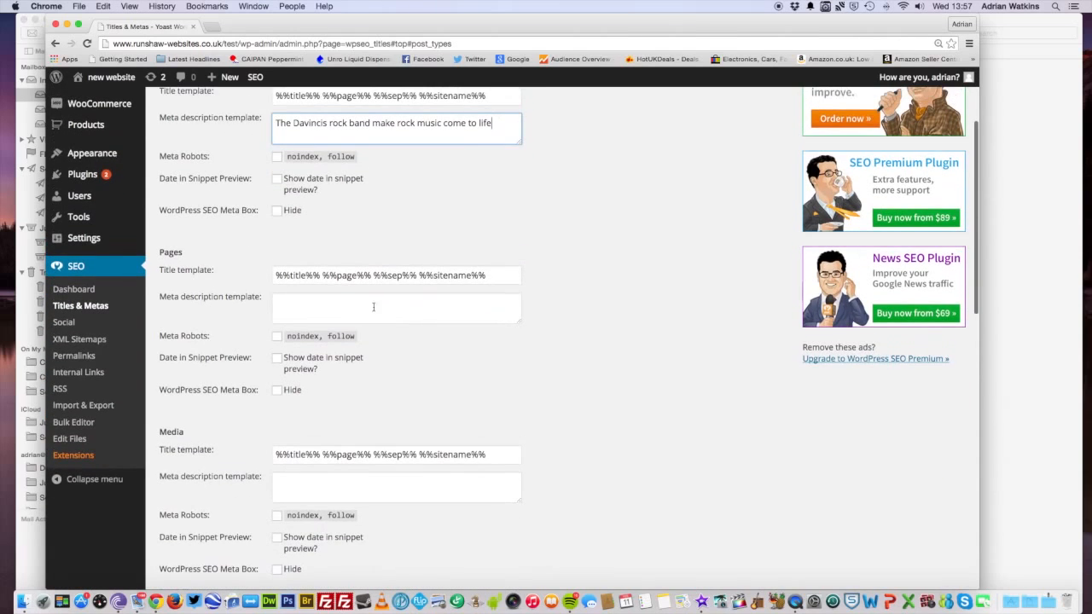
{"action": "left_click", "coordinate": [292, 304]}
{"action": "right_click", "coordinate": [292, 303]}
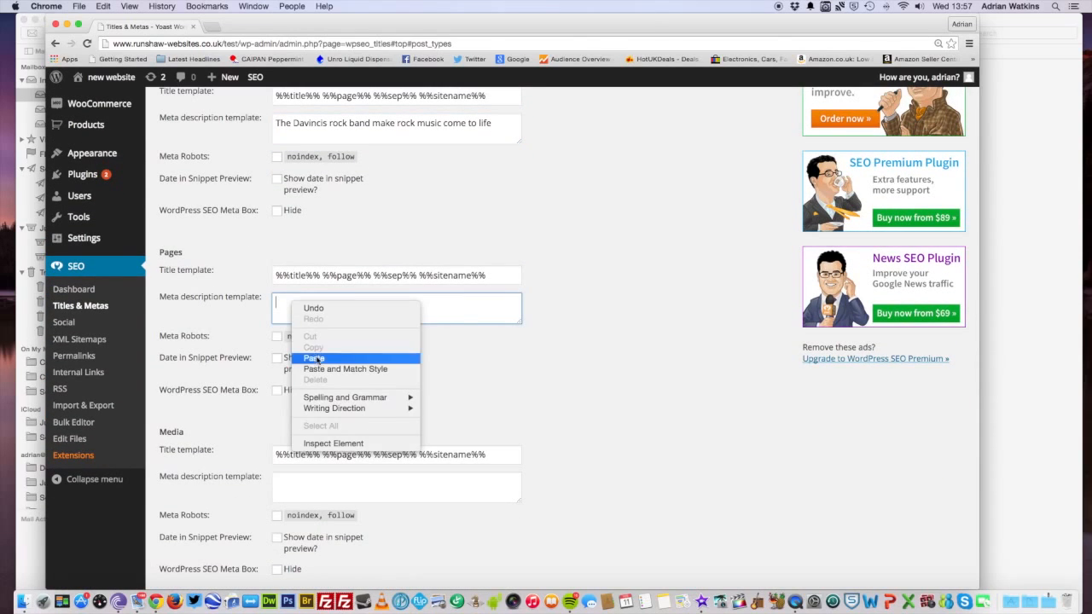
{"action": "left_click", "coordinate": [401, 358]}
{"action": "scroll", "coordinate": [456, 317], "scroll_direction": "down", "scroll_amount": 5}
{"action": "left_click", "coordinate": [292, 253]}
{"action": "right_click", "coordinate": [292, 253]}
{"action": "left_click", "coordinate": [329, 302]}
- Paste the copied description into the meta description templates for Portfolio and Products
{"action": "scroll", "coordinate": [375, 291], "scroll_direction": "down", "scroll_amount": 8}
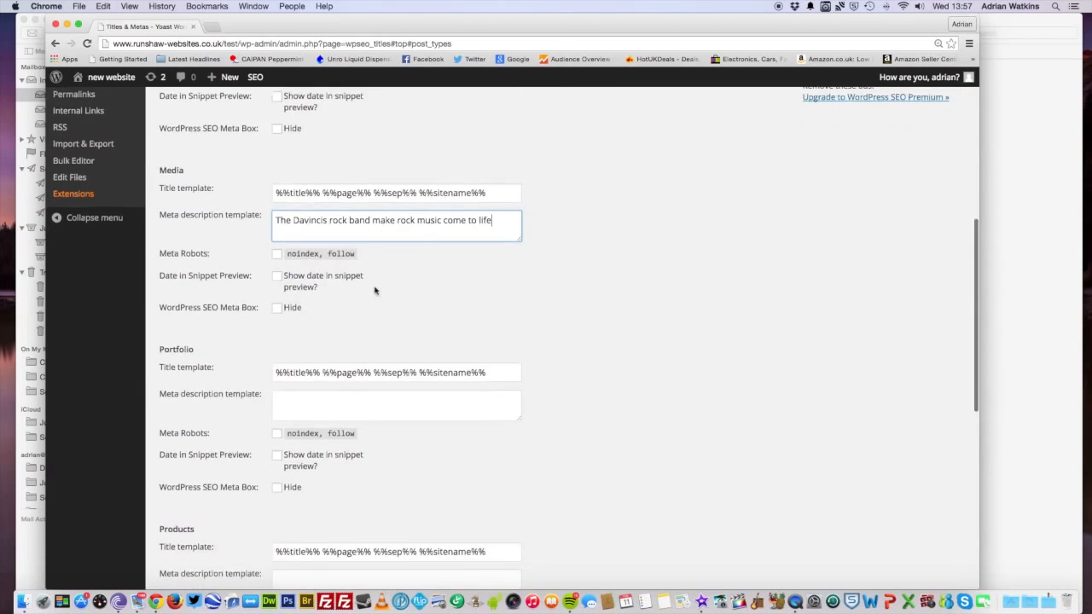
{"action": "scroll", "coordinate": [376, 292], "scroll_direction": "up", "scroll_amount": 5}
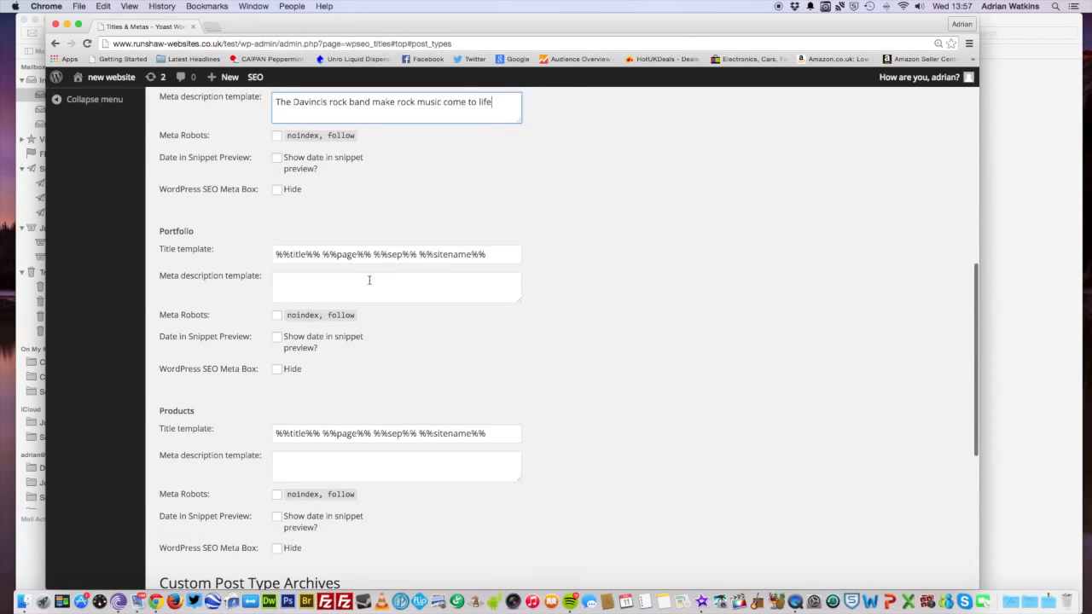
{"action": "left_click", "coordinate": [289, 252]}
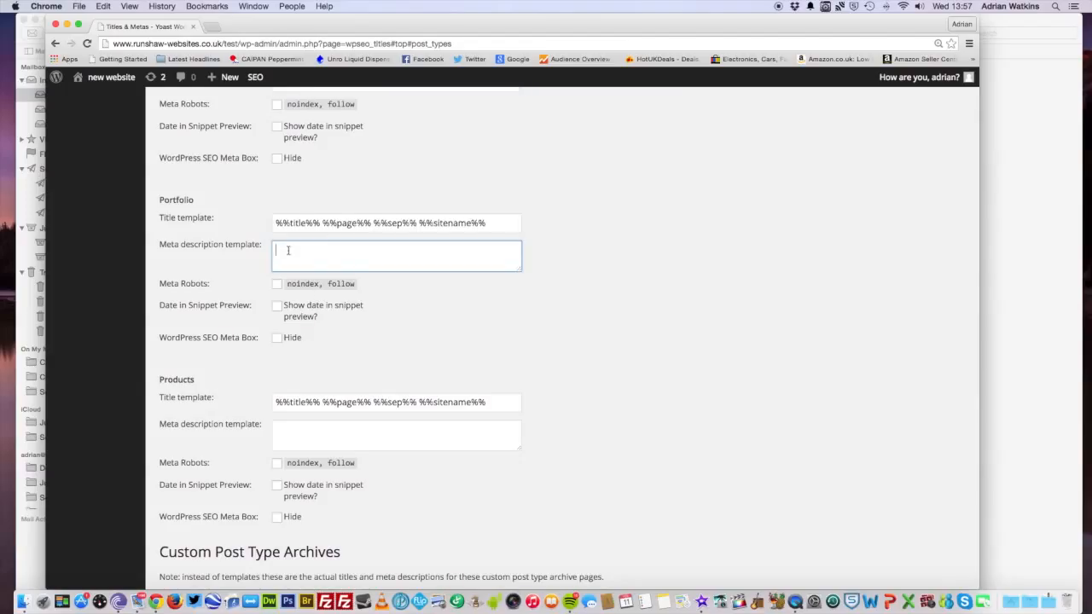
{"action": "right_click", "coordinate": [288, 253]}
{"action": "left_click", "coordinate": [310, 304]}
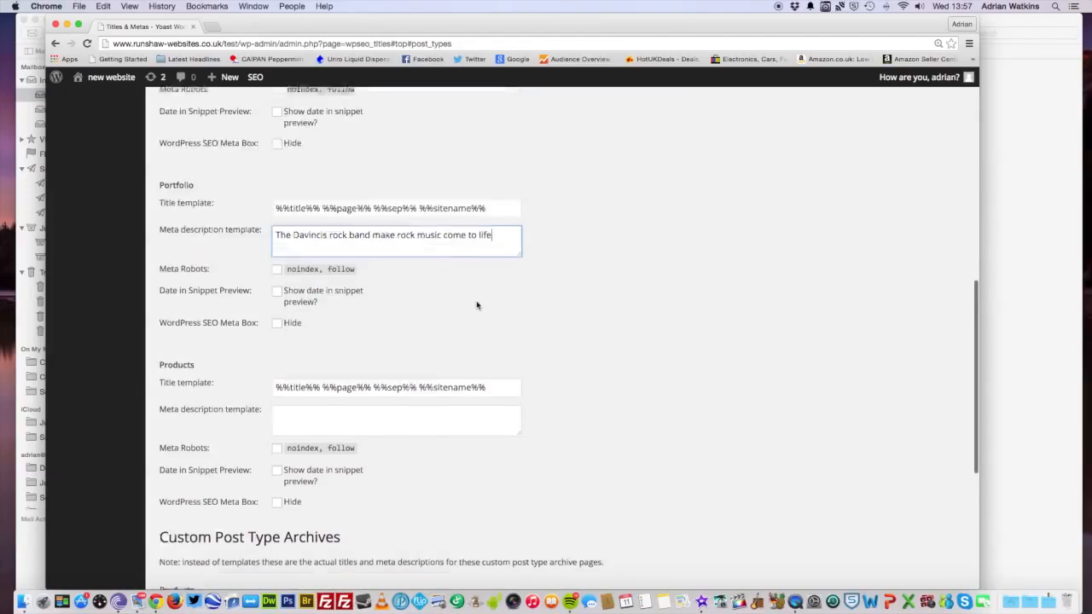
{"action": "scroll", "coordinate": [410, 333], "scroll_direction": "down", "scroll_amount": 2}
{"action": "left_click", "coordinate": [301, 350]}
{"action": "right_click", "coordinate": [300, 350]}
{"action": "left_click", "coordinate": [324, 401]}
- Save the post type title and meta description settings
{"action": "scroll", "coordinate": [557, 320], "scroll_direction": "down", "scroll_amount": 2}
{"action": "scroll", "coordinate": [557, 320], "scroll_direction": "down", "scroll_amount": 4}
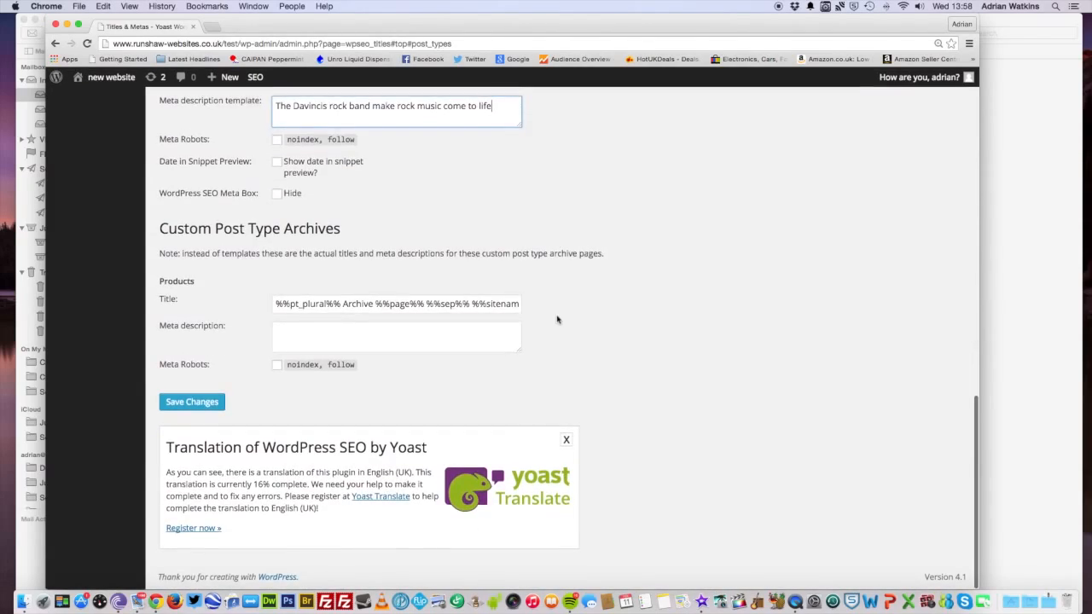
{"action": "left_click", "coordinate": [188, 402]}
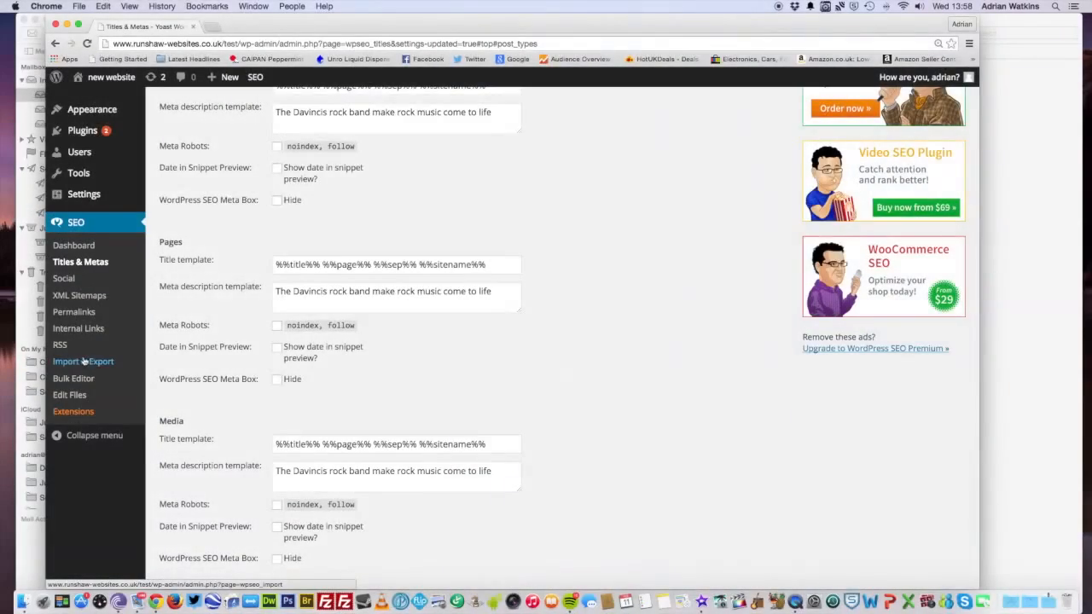
- In the Reading Settings, turn off discouraging search engines from indexing this site and save the changes
{"action": "scroll", "coordinate": [66, 335], "scroll_direction": "up", "scroll_amount": 3}
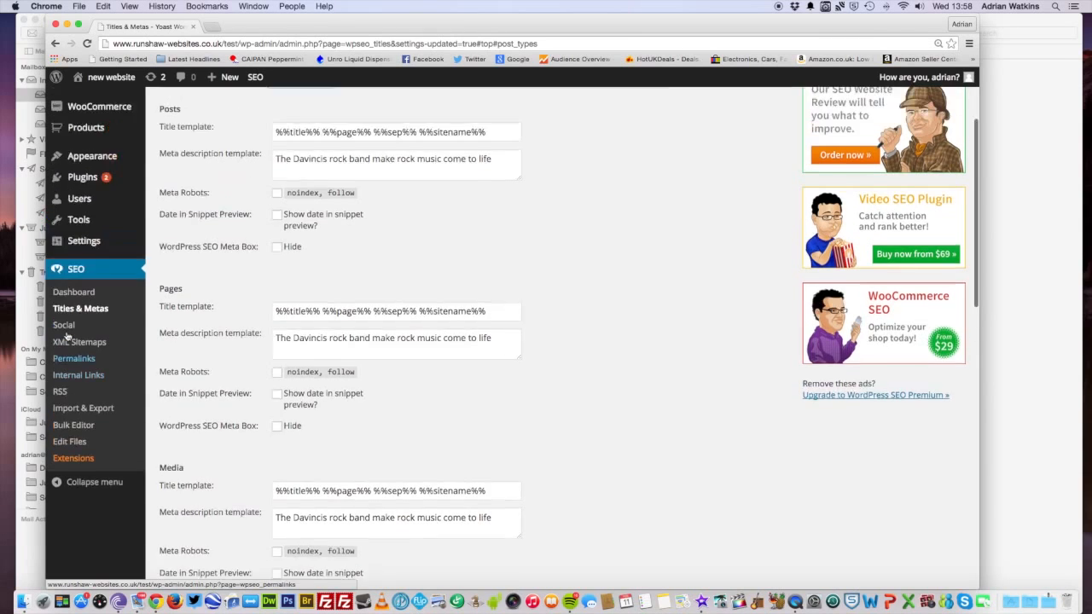
{"action": "mouse_move", "coordinate": [85, 315]}
{"action": "left_click", "coordinate": [170, 349]}
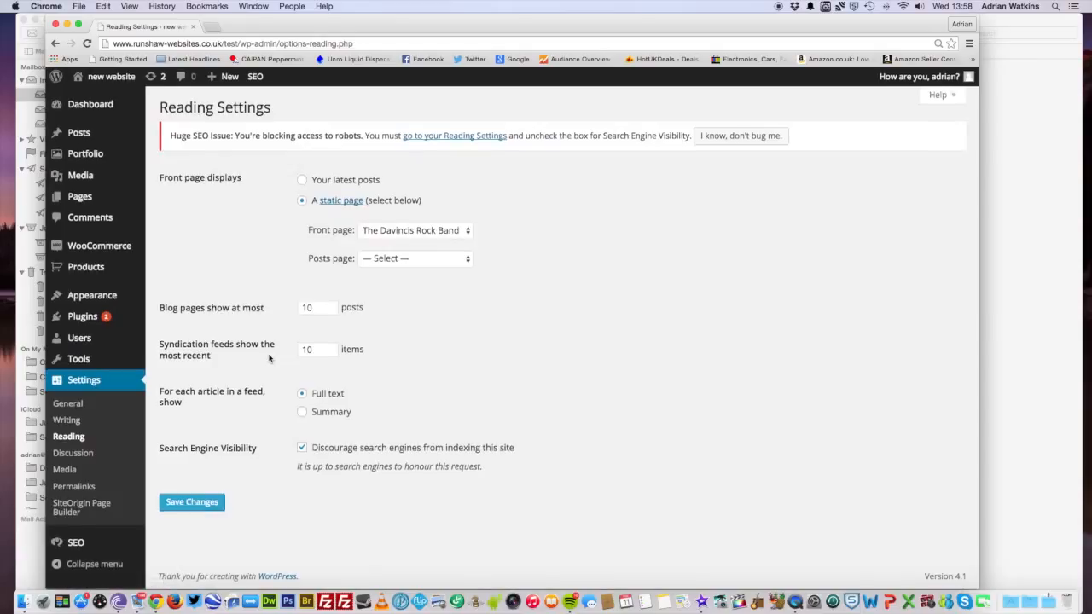
{"action": "left_click", "coordinate": [302, 449]}
{"action": "left_click", "coordinate": [214, 503]}
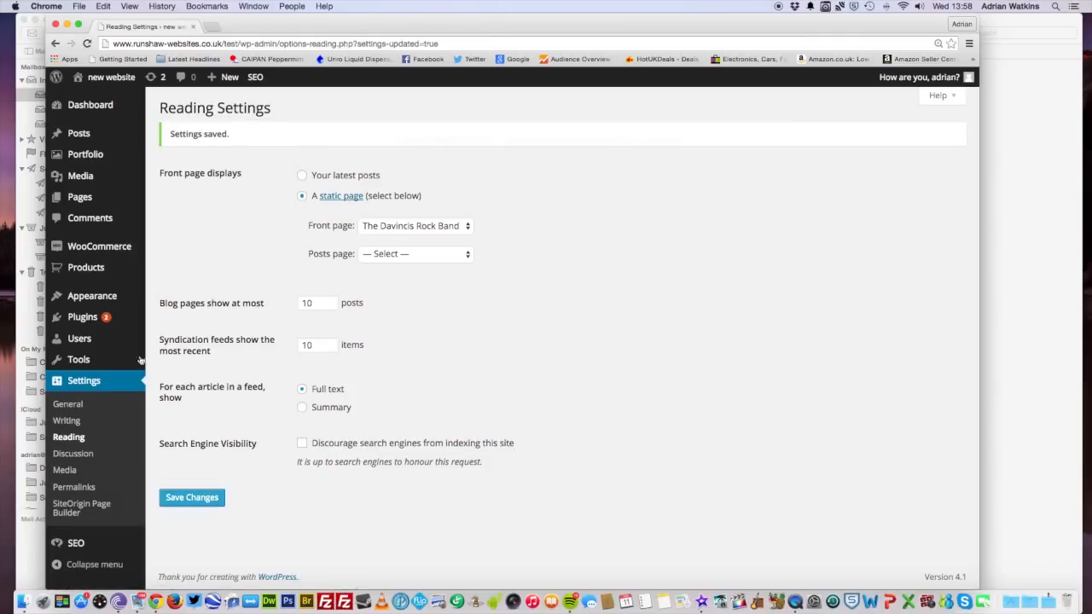
- Look over the installed plugins and the site's main WordPress Dashboard
{"action": "left_click", "coordinate": [83, 317]}
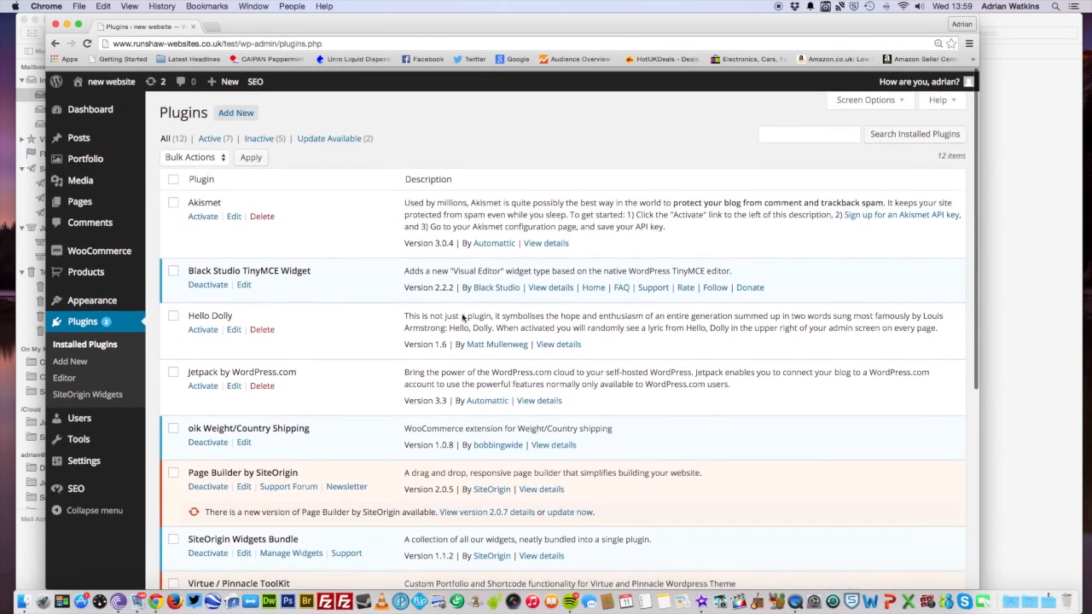
{"action": "left_click", "coordinate": [337, 136]}
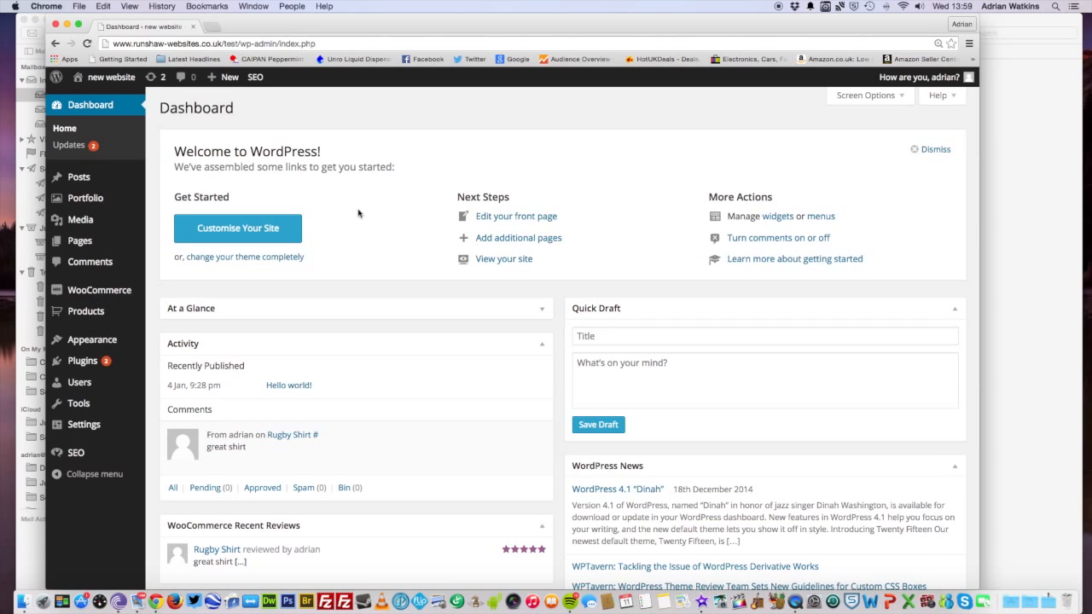
{"action": "scroll", "coordinate": [359, 214], "scroll_direction": "down", "scroll_amount": 5}
{"action": "scroll", "coordinate": [358, 214], "scroll_direction": "up", "scroll_amount": 3}
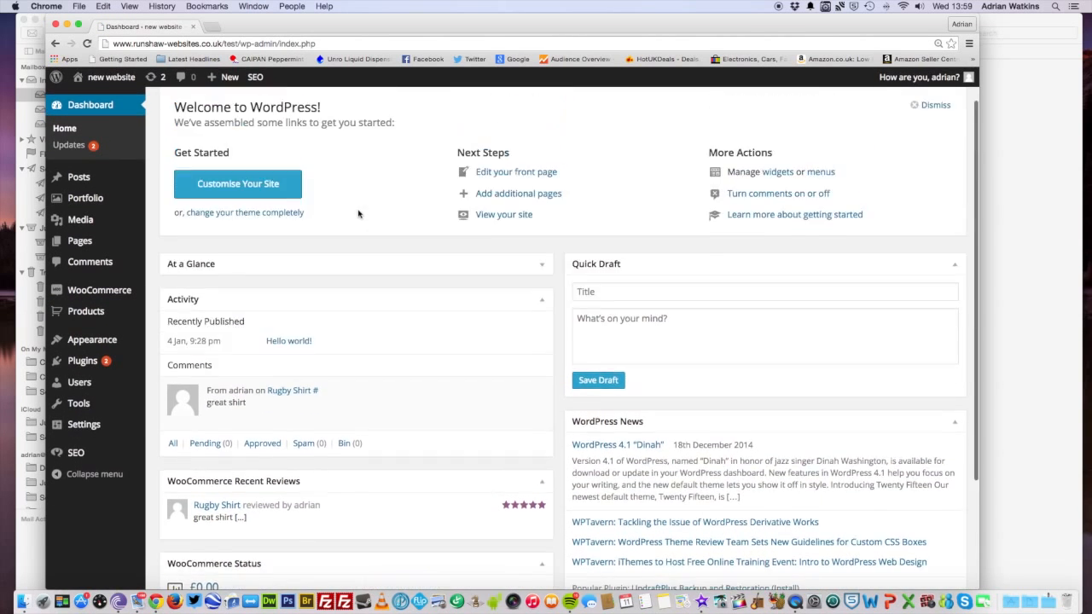
{"action": "scroll", "coordinate": [358, 213], "scroll_direction": "up", "scroll_amount": 2}
- Open the Yoast SEO general settings and look through the tracking, security and webmaster tools options
{"action": "left_click", "coordinate": [76, 461]}
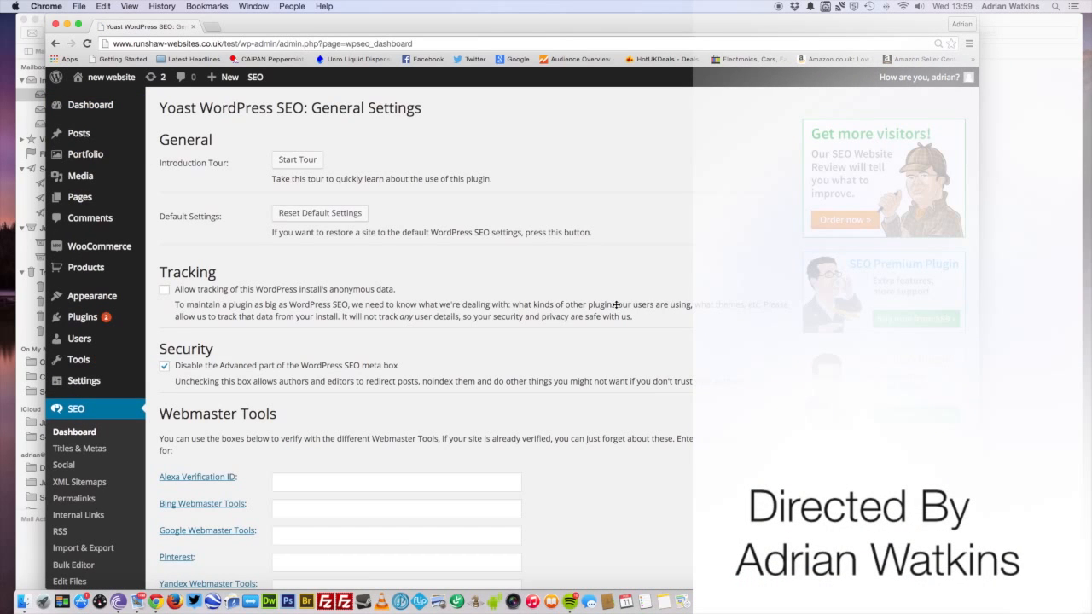
{"action": "scroll", "coordinate": [517, 273], "scroll_direction": "down", "scroll_amount": 3}
{"action": "scroll", "coordinate": [517, 273], "scroll_direction": "down", "scroll_amount": 3}
{"action": "scroll", "coordinate": [518, 274], "scroll_direction": "up", "scroll_amount": 5}
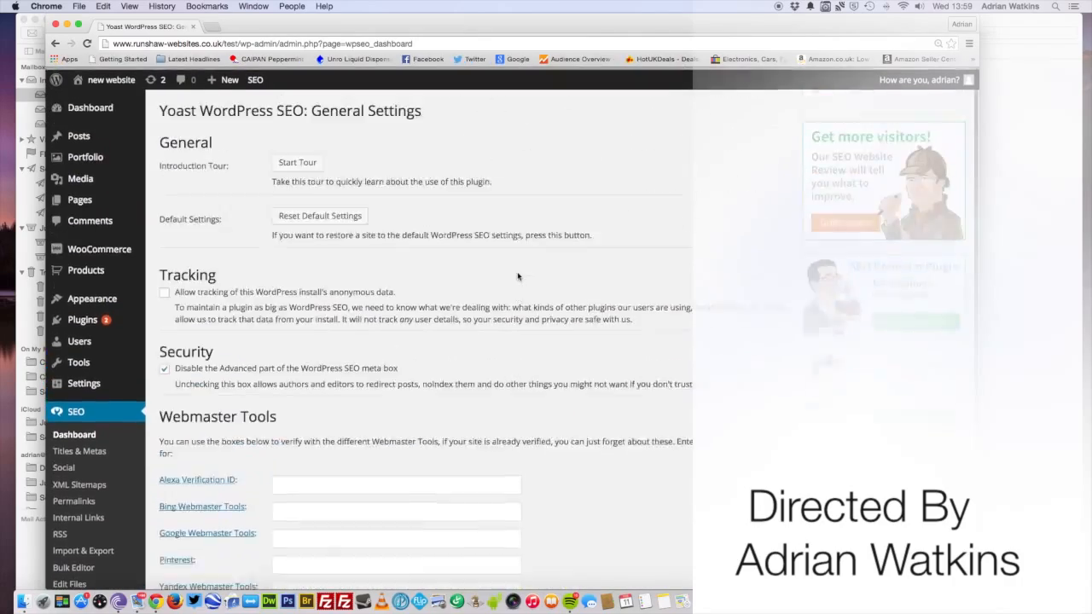